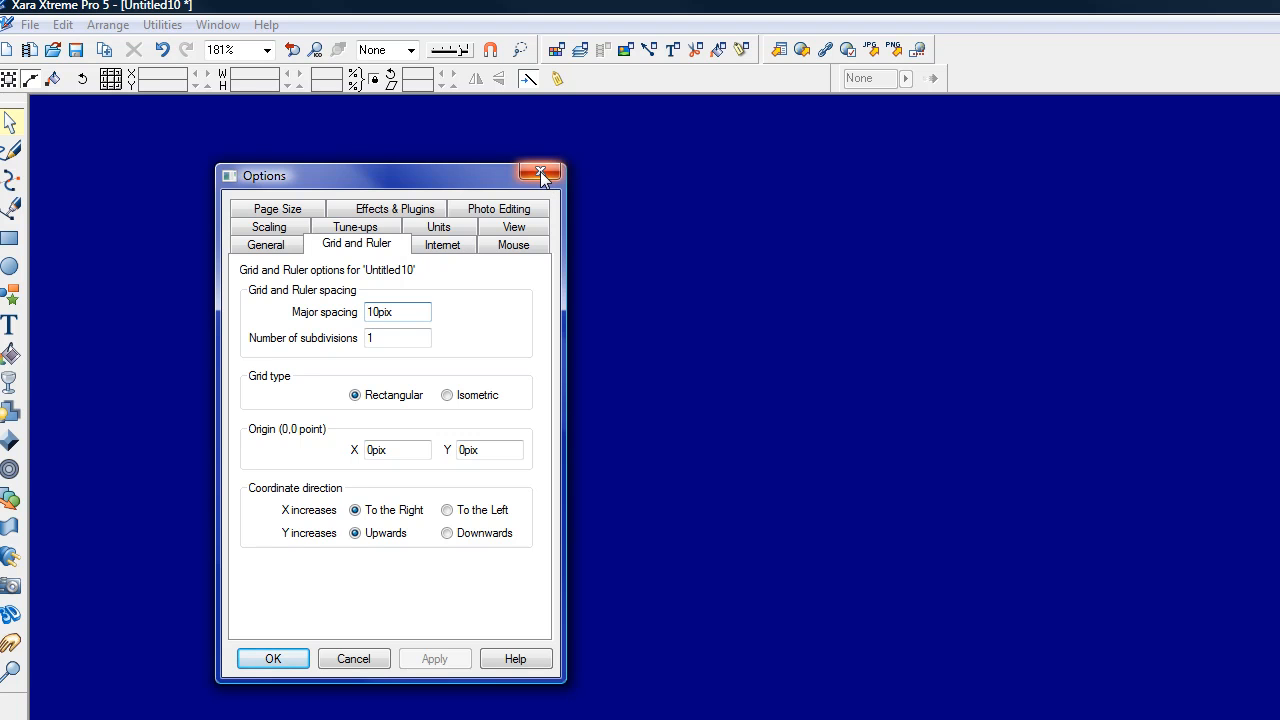
- Close the grid and ruler options and look at the available Snap to Grid setting
click(540, 175)
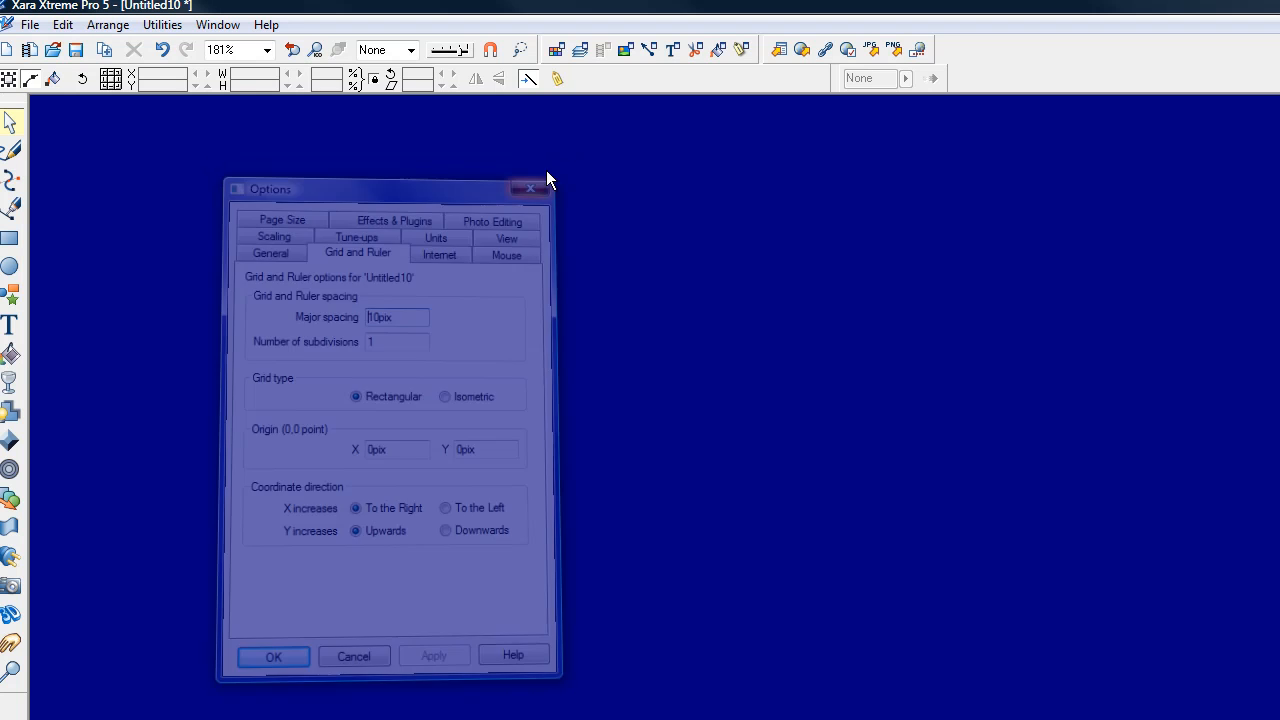
click(222, 27)
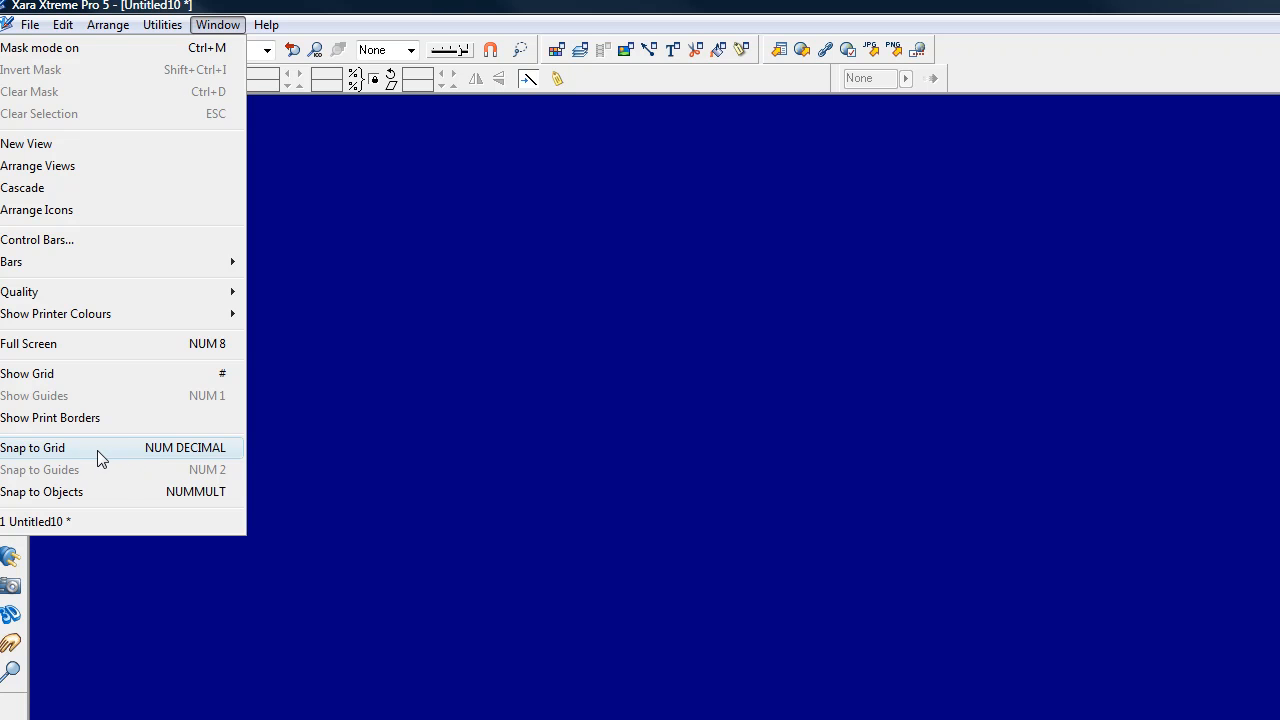
click(388, 274)
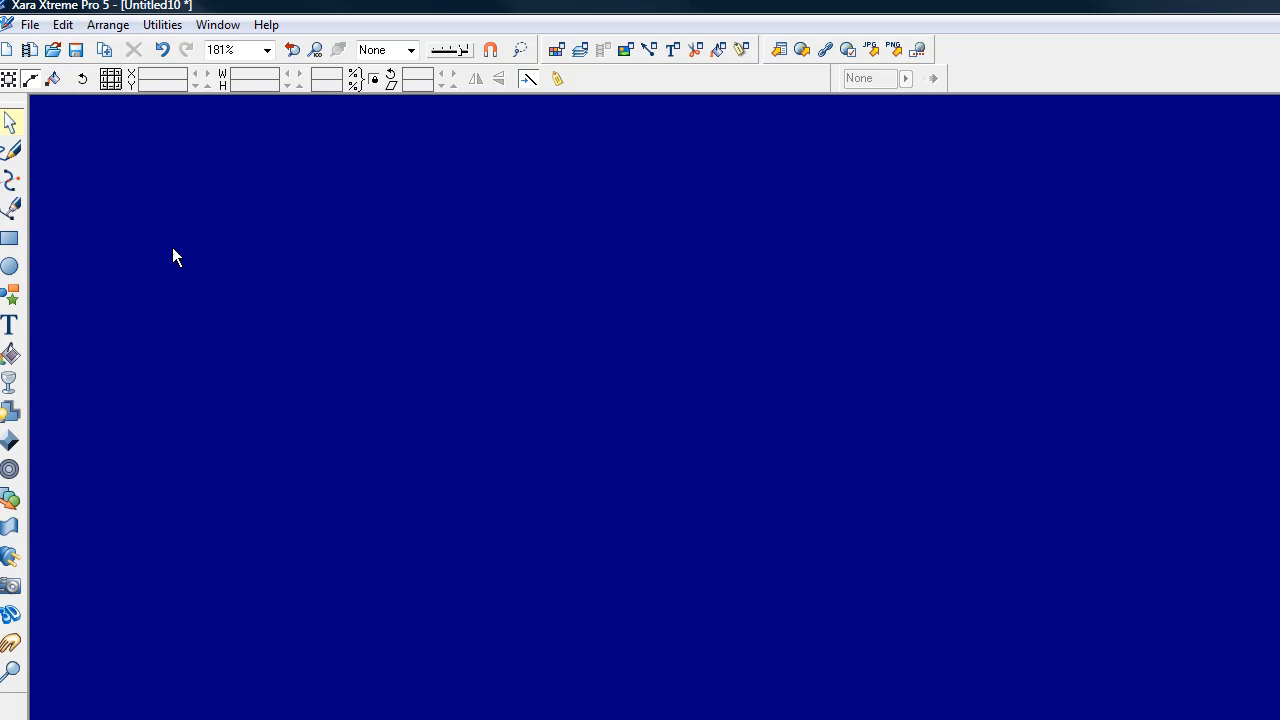
- Draw an orange rectangle 450 by 70 pixels near the page's upper edge and round its corners to a curvature of about 0.16
click(10, 240)
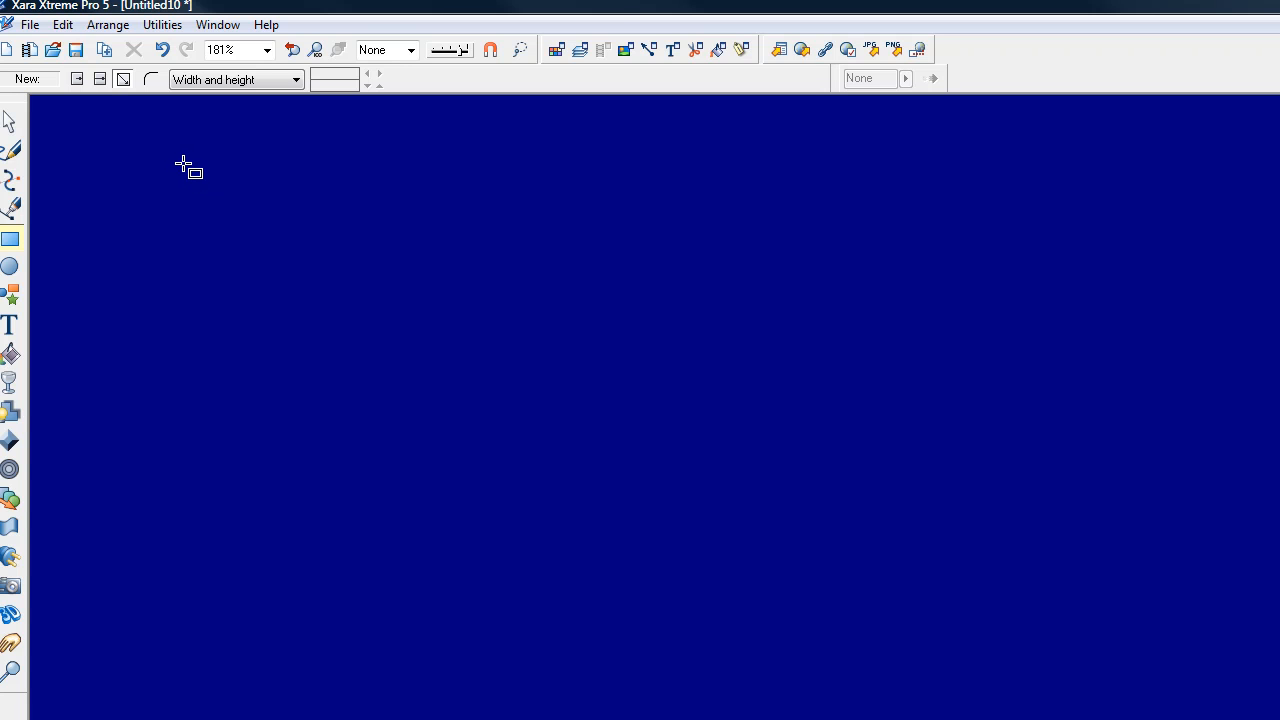
drag(182, 166, 986, 297)
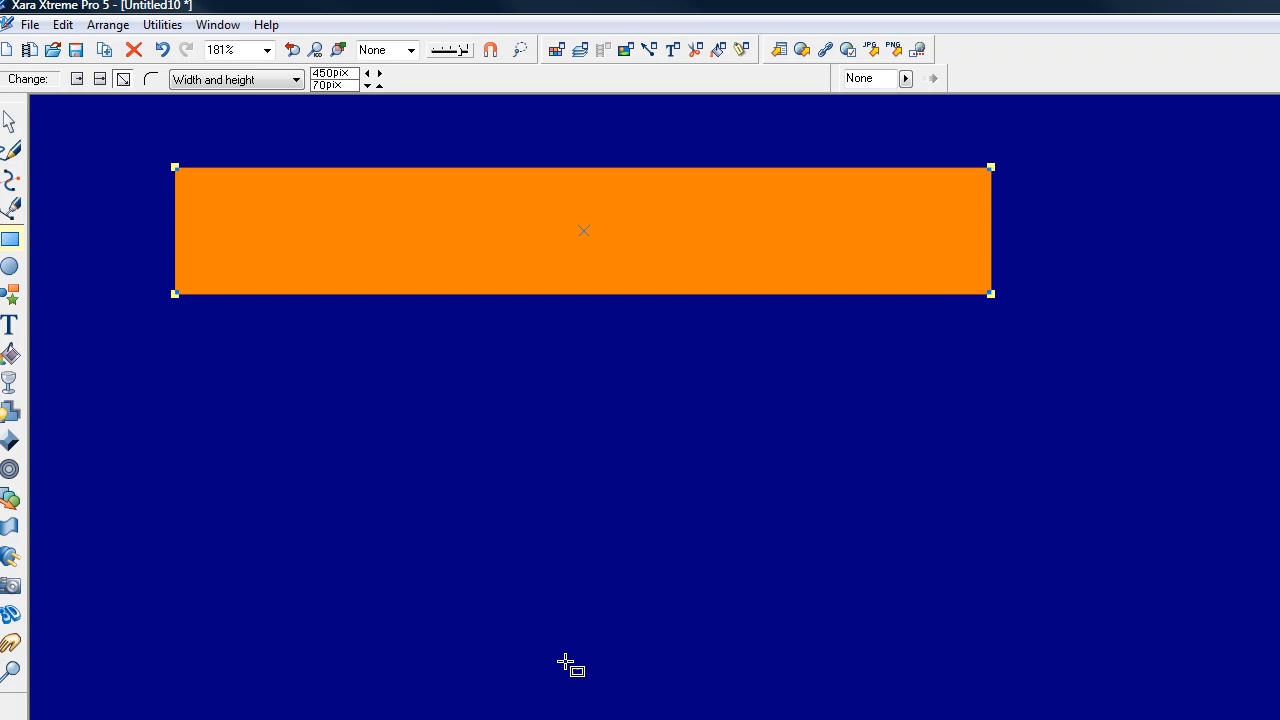
click(150, 80)
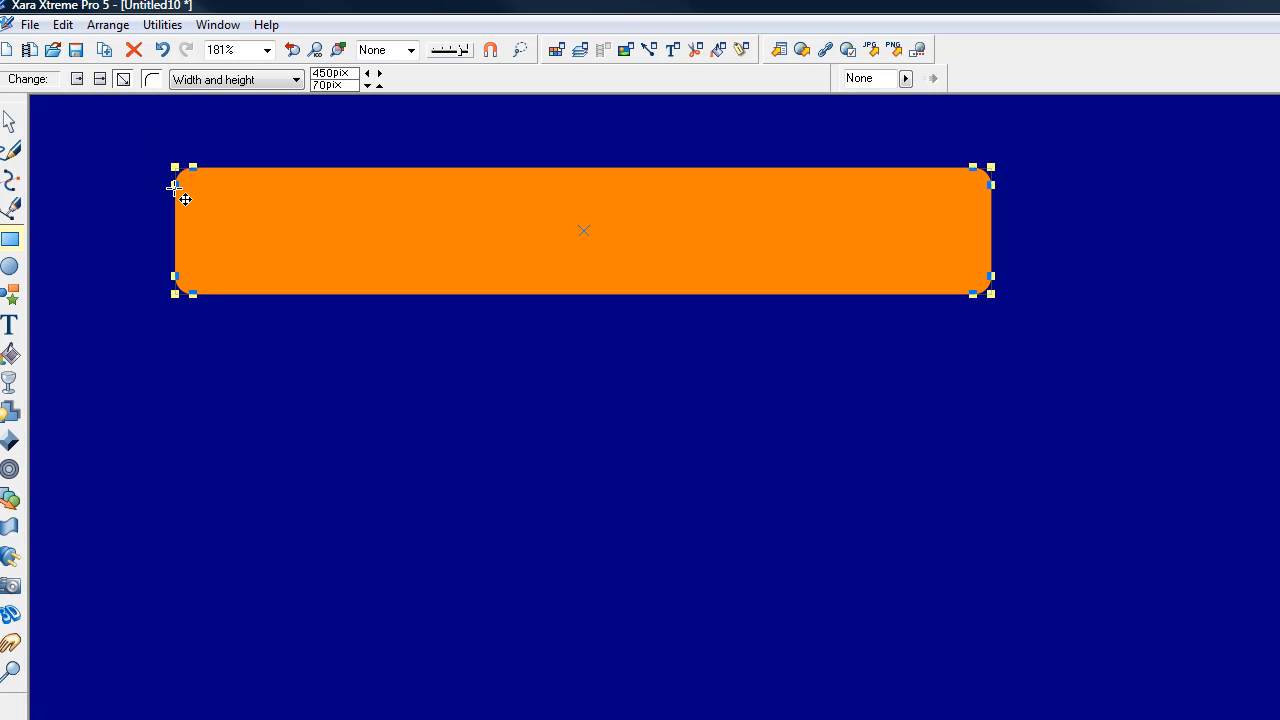
drag(175, 184, 174, 183)
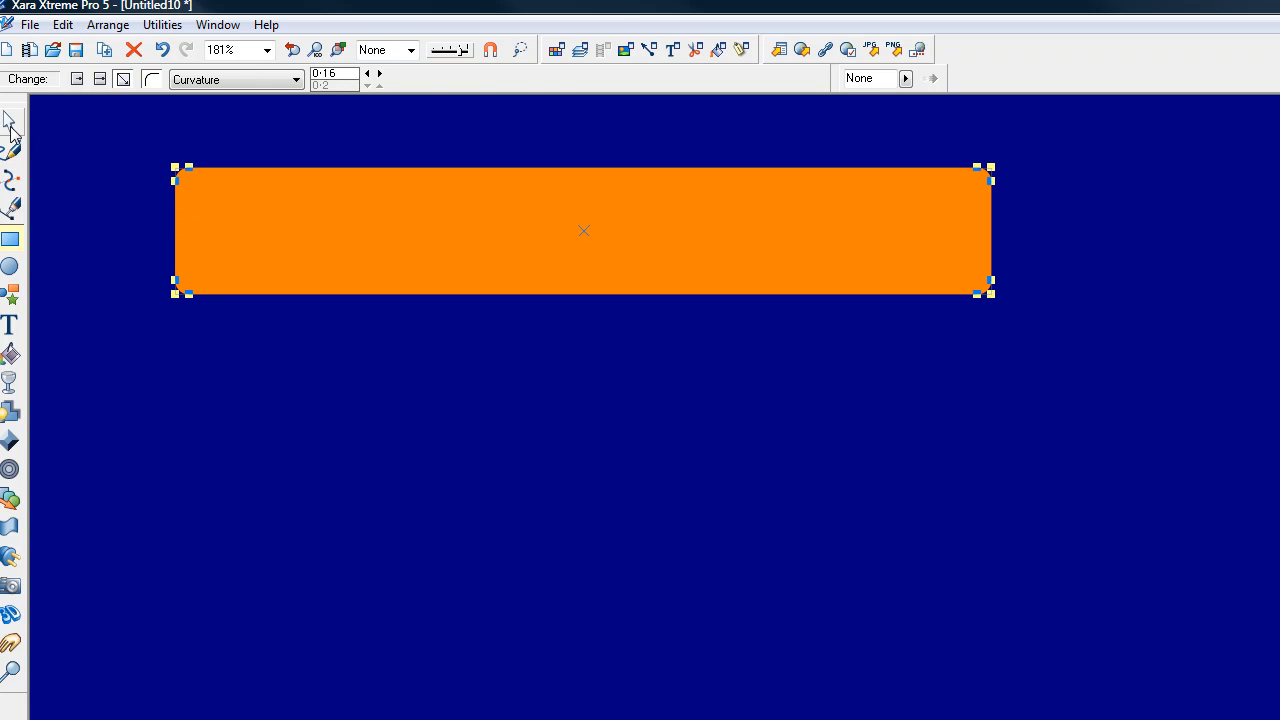
click(12, 121)
click(119, 201)
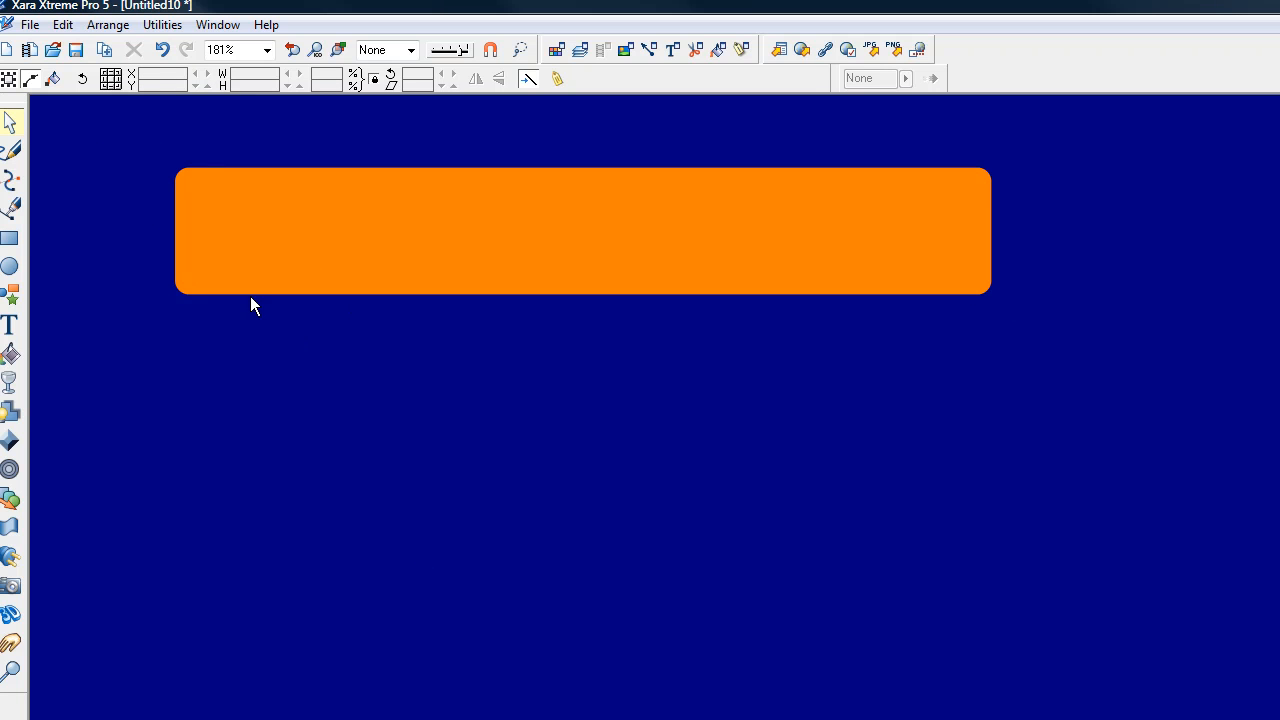
- Draw a 550 by 80 pixel rectangle over the orange bar's lower part and subtract it, leaving only the upper corners rounded
click(9, 238)
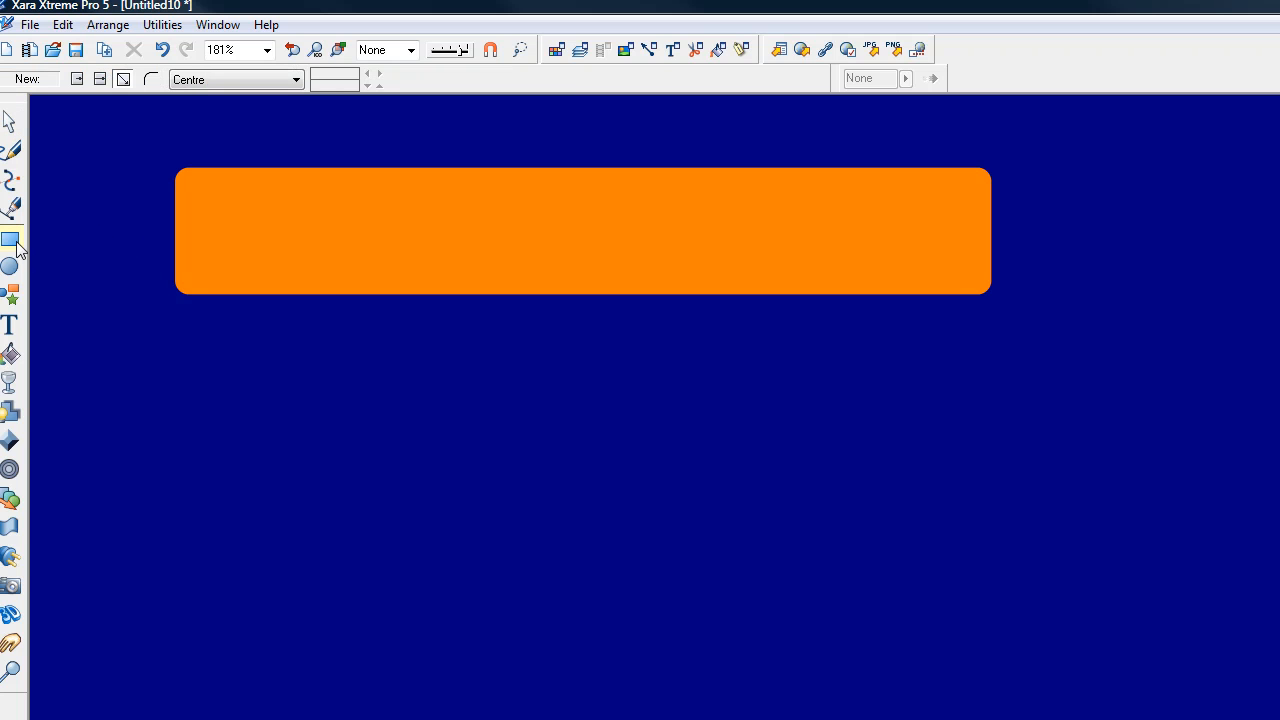
drag(121, 241, 1118, 386)
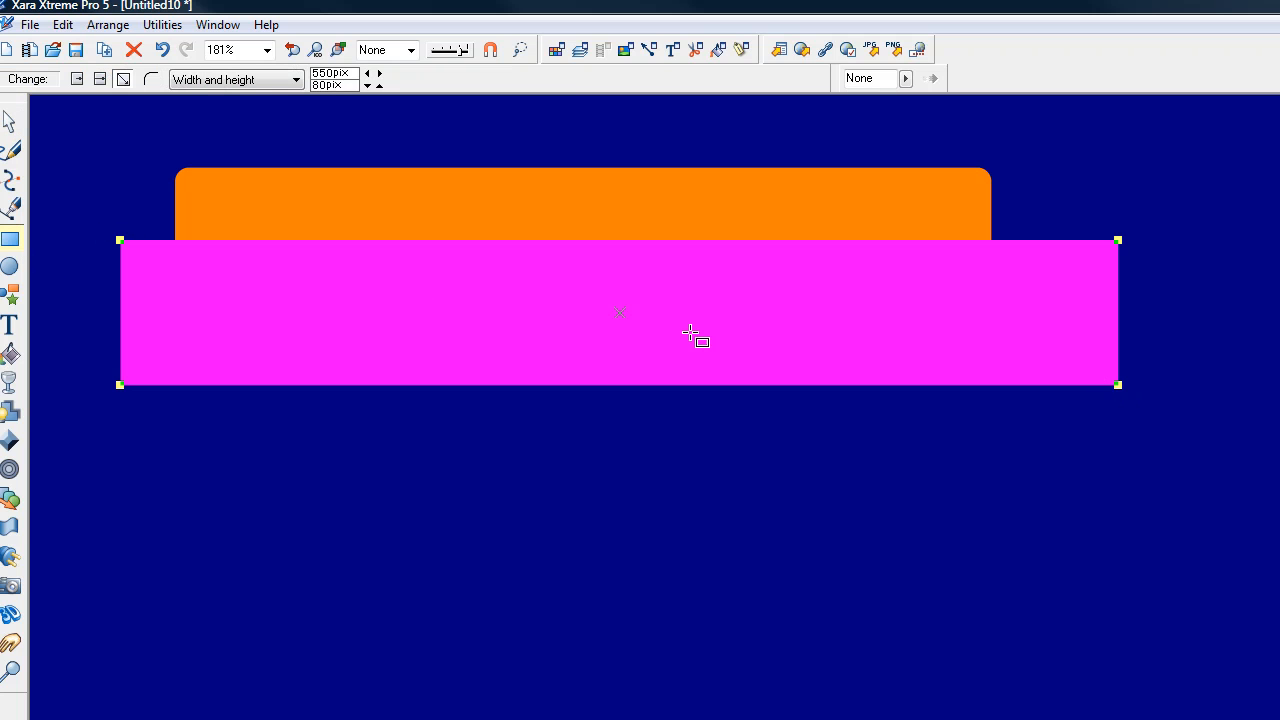
click(10, 121)
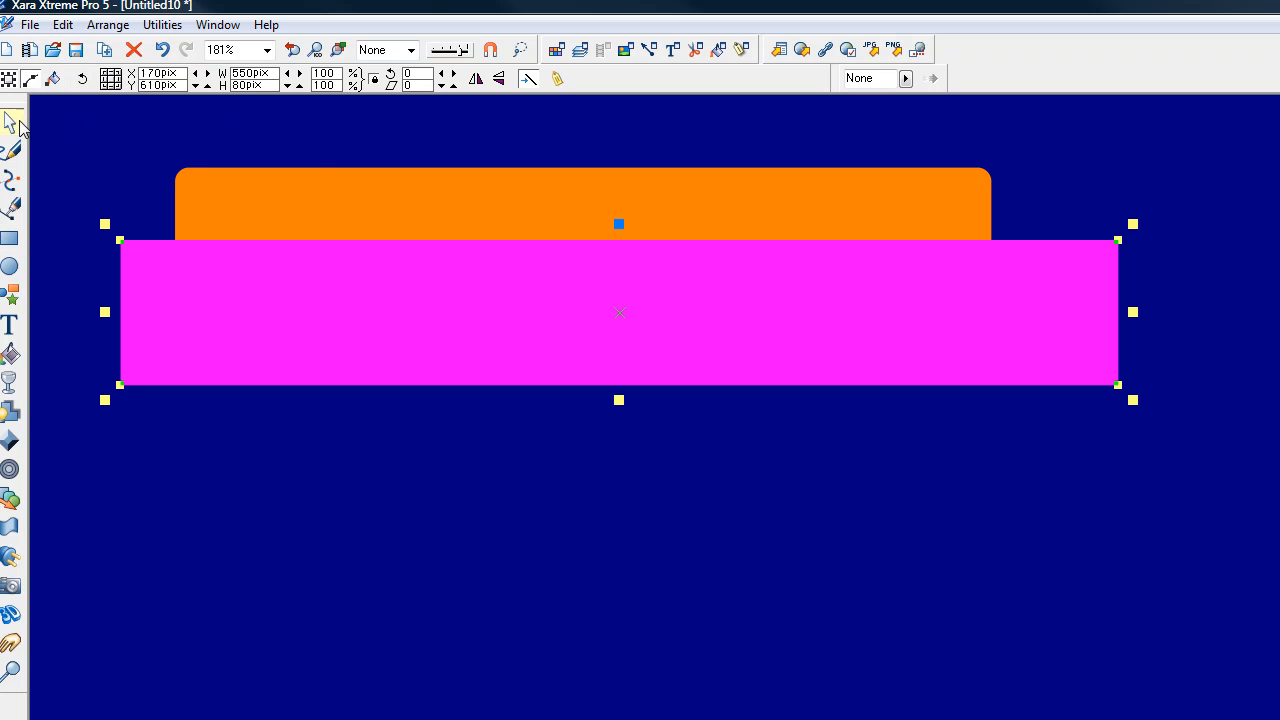
shift+click(303, 183)
click(109, 25)
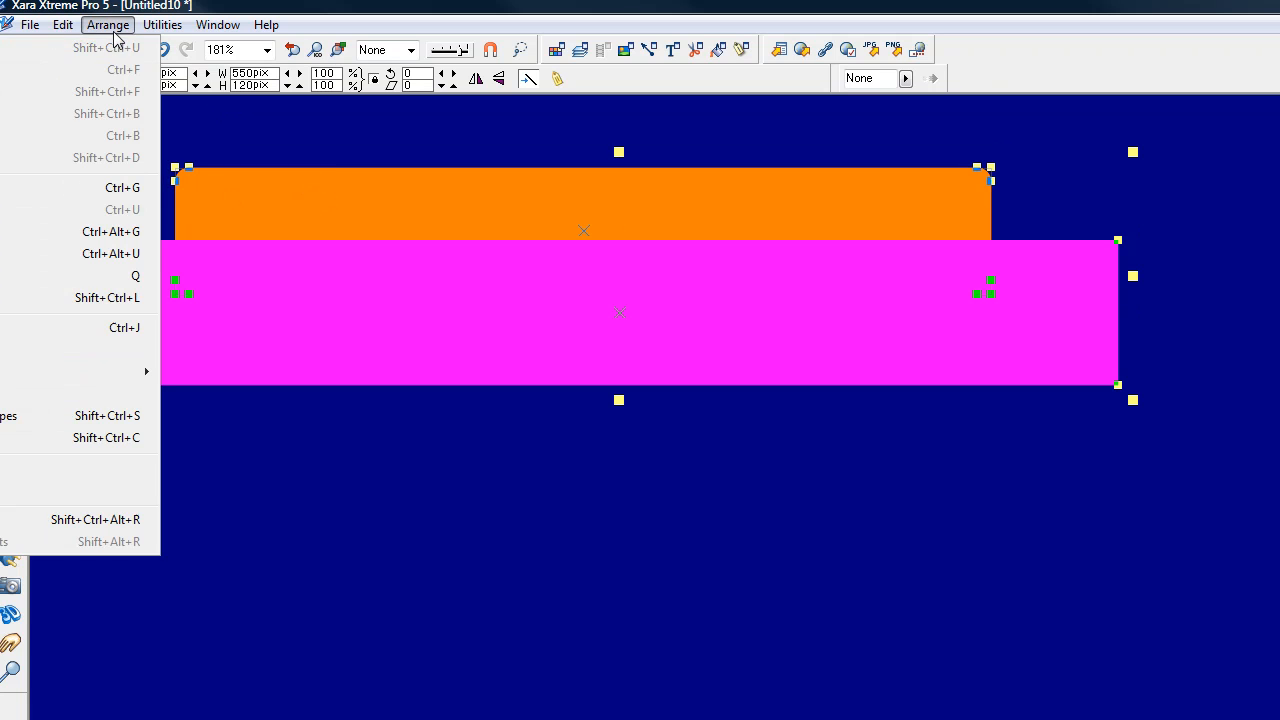
mouse_move(109, 374)
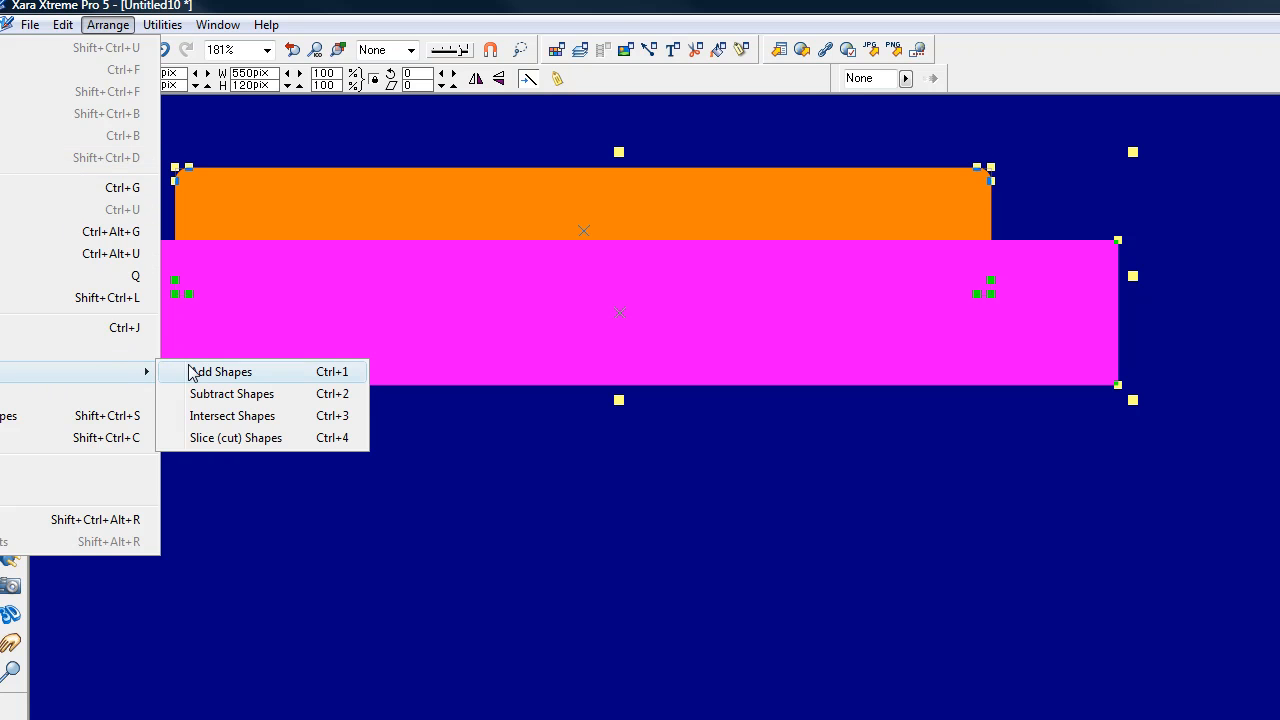
click(232, 394)
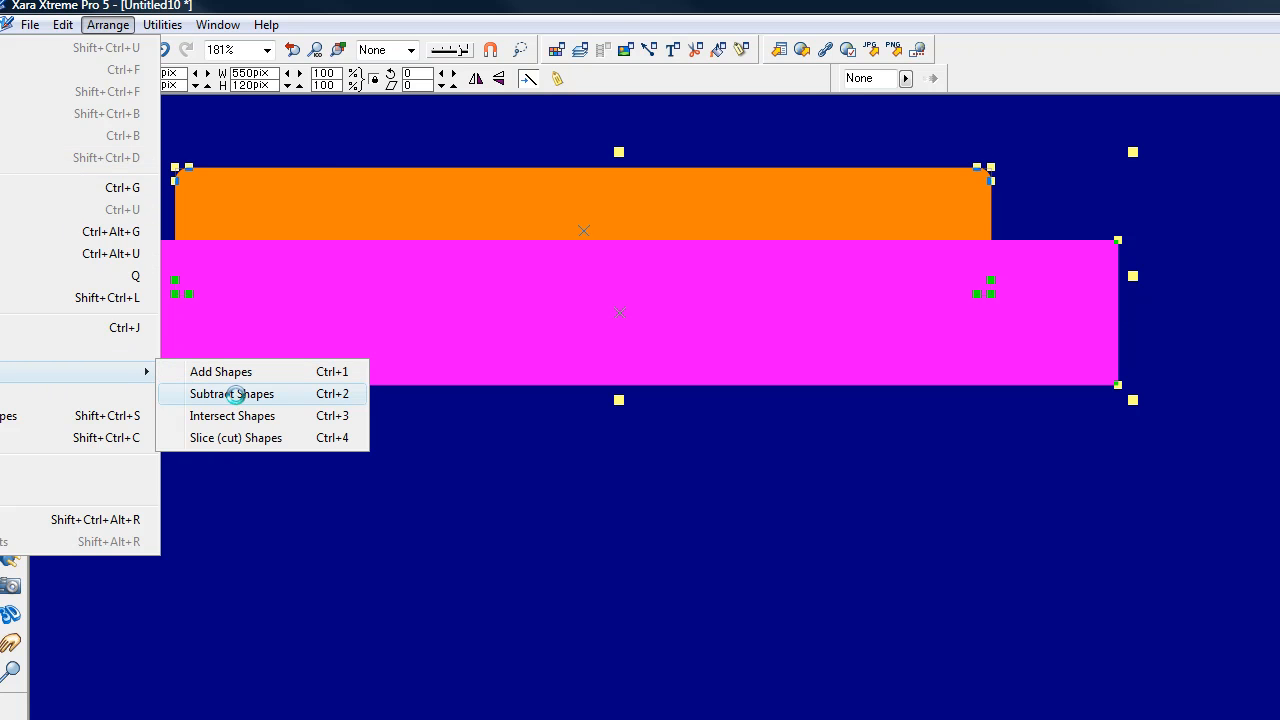
click(362, 140)
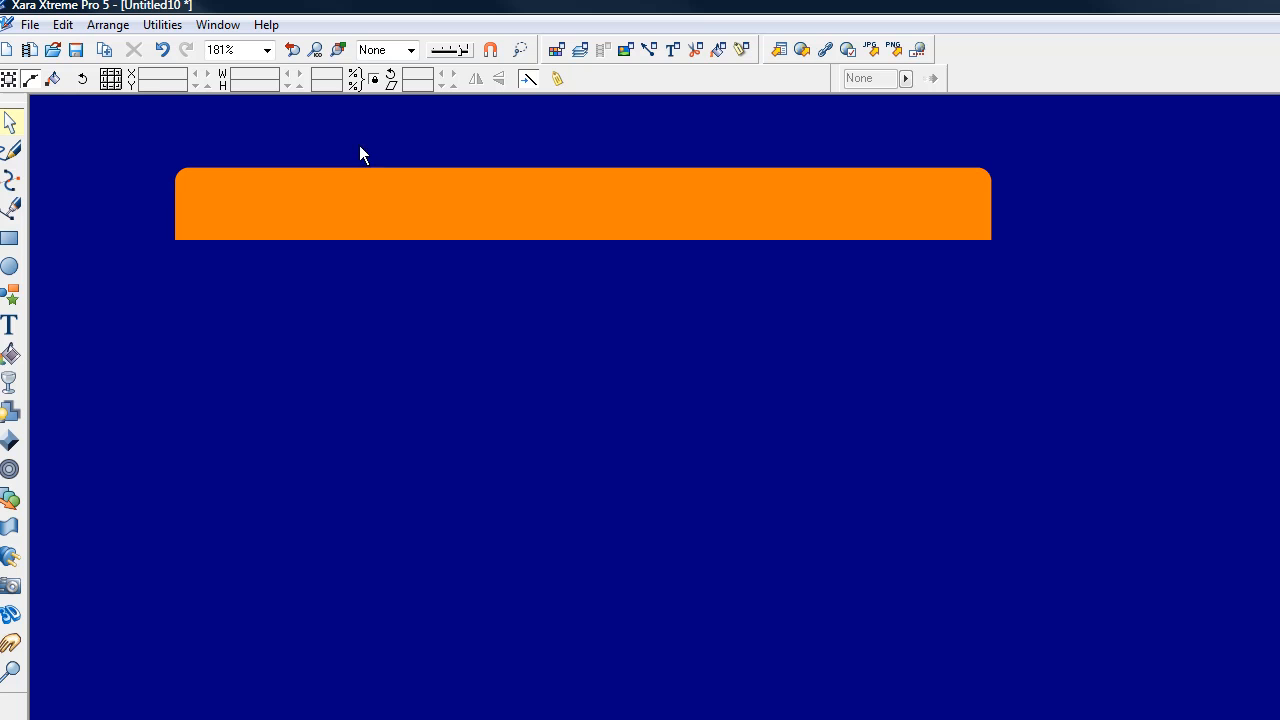
- Try colouring the orange bar yellow and undo the colour change
click(336, 192)
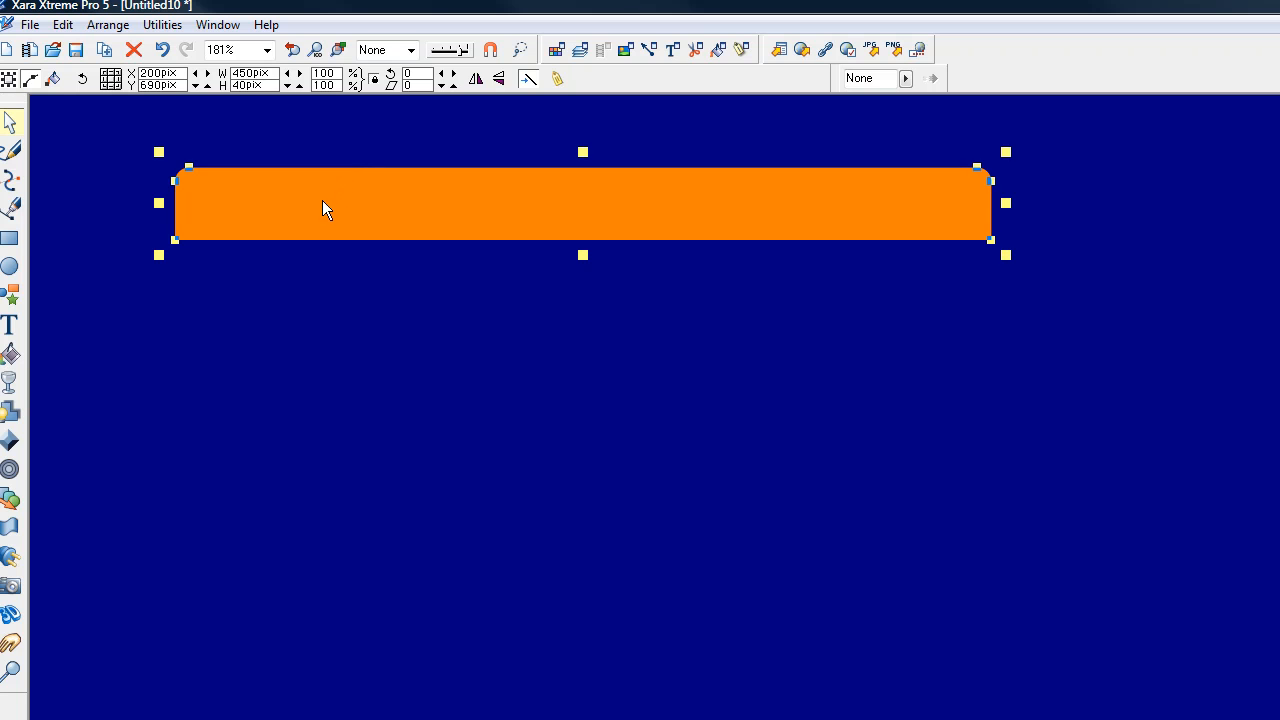
click(327, 148)
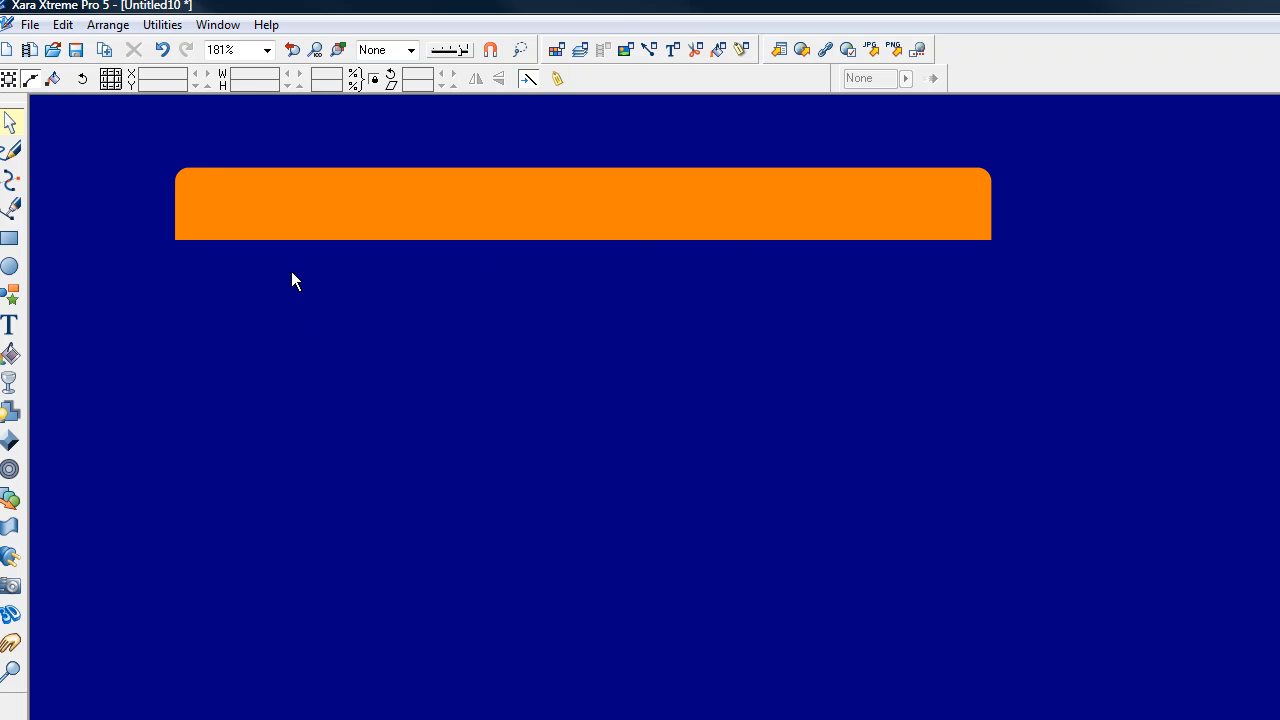
drag(157, 154, 1041, 287)
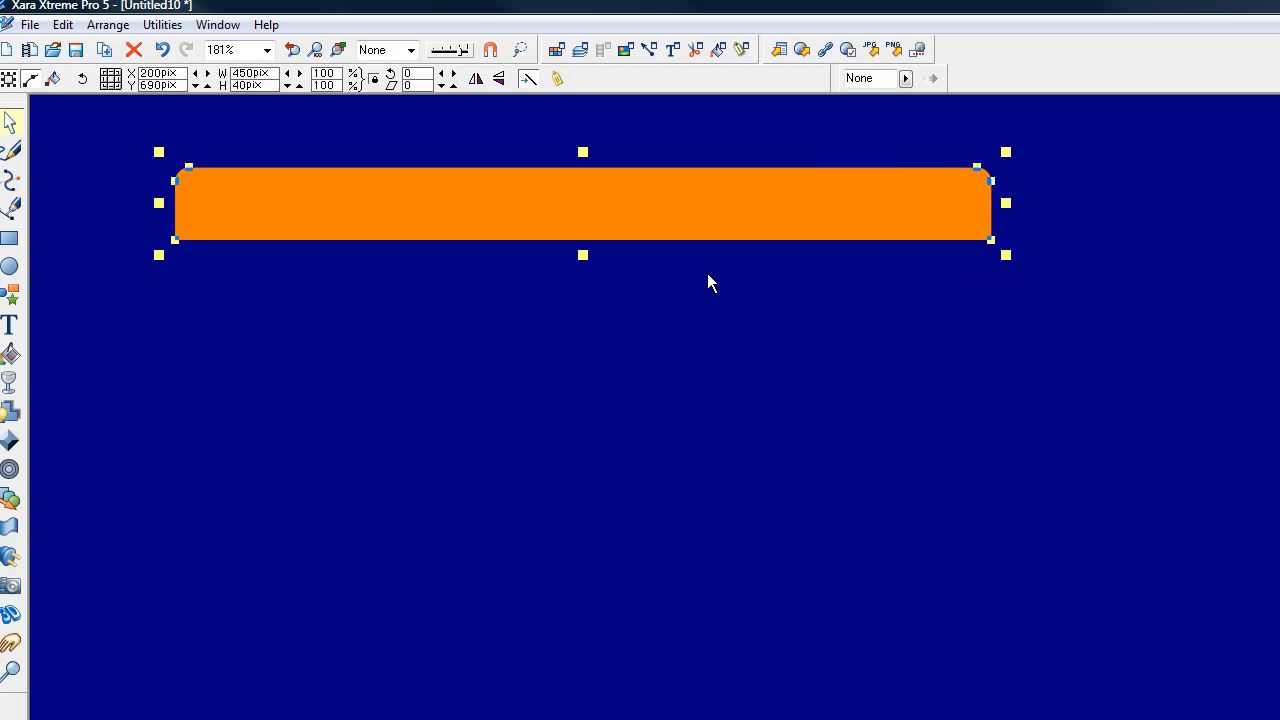
key(ctrl)
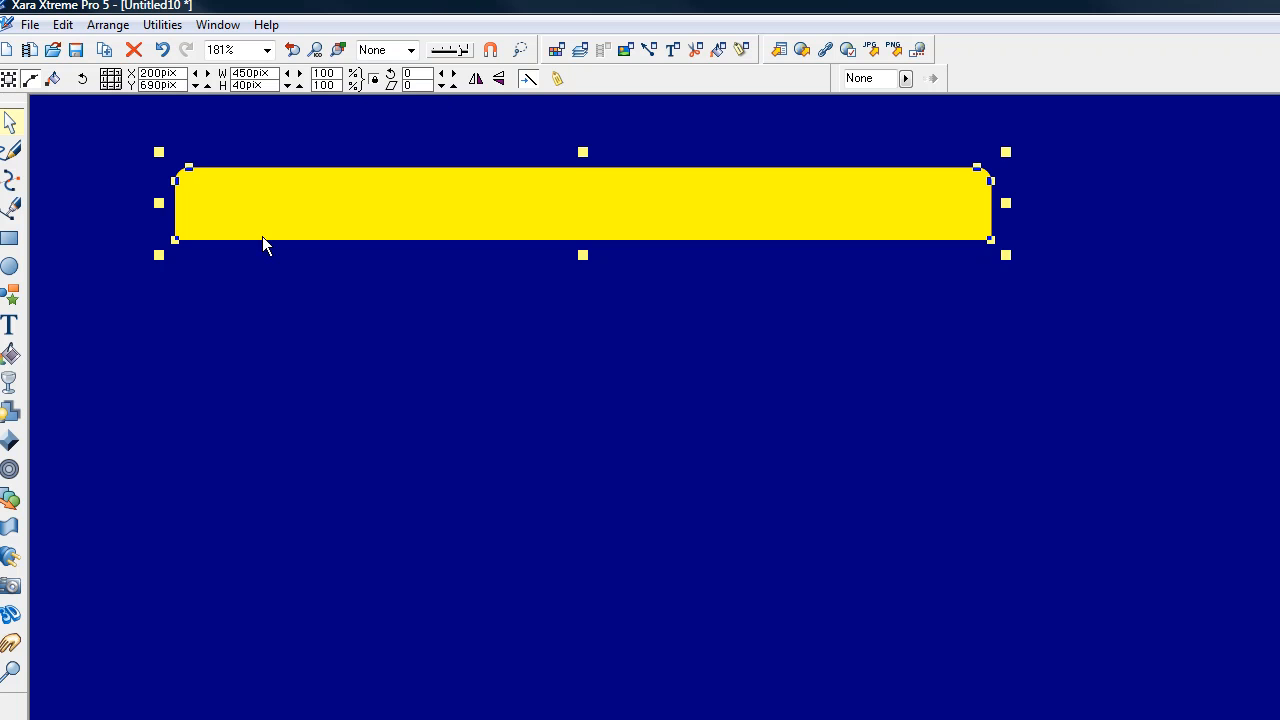
key(ctrl+z)
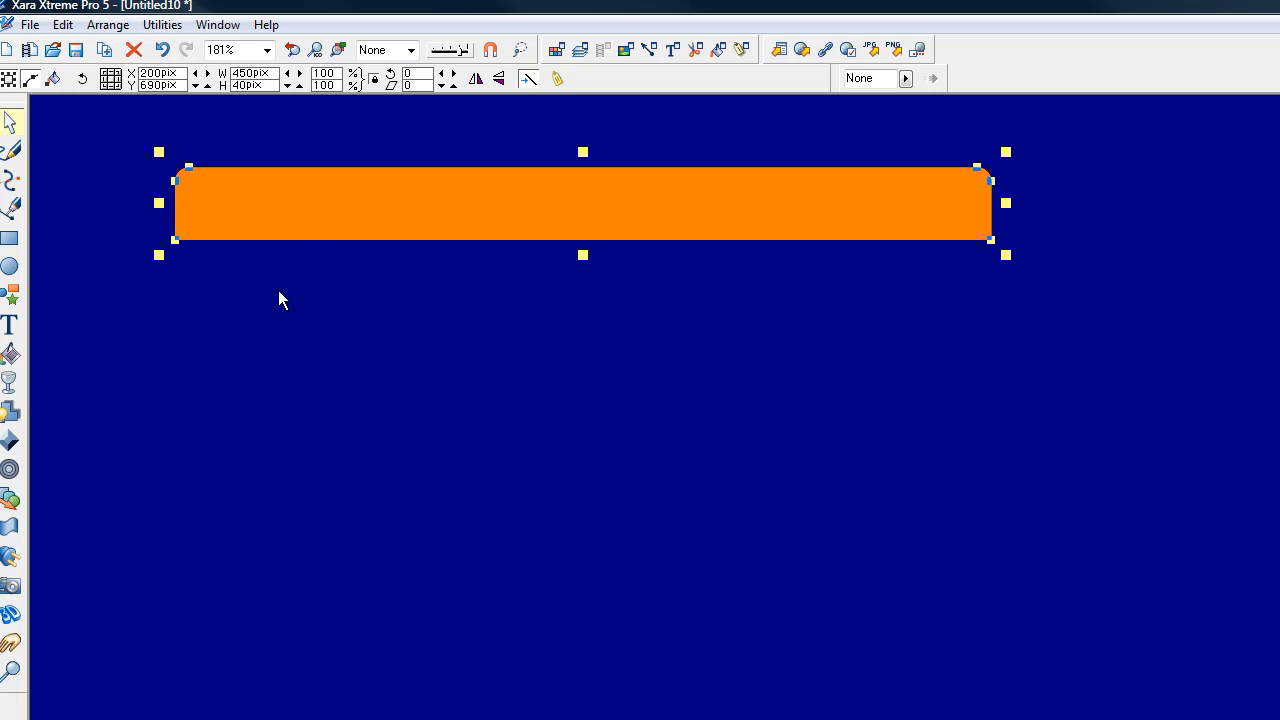
- Add a 2-pixel outer contour to the orange bar and convert it to a separate yellow shape behind the bar
click(10, 470)
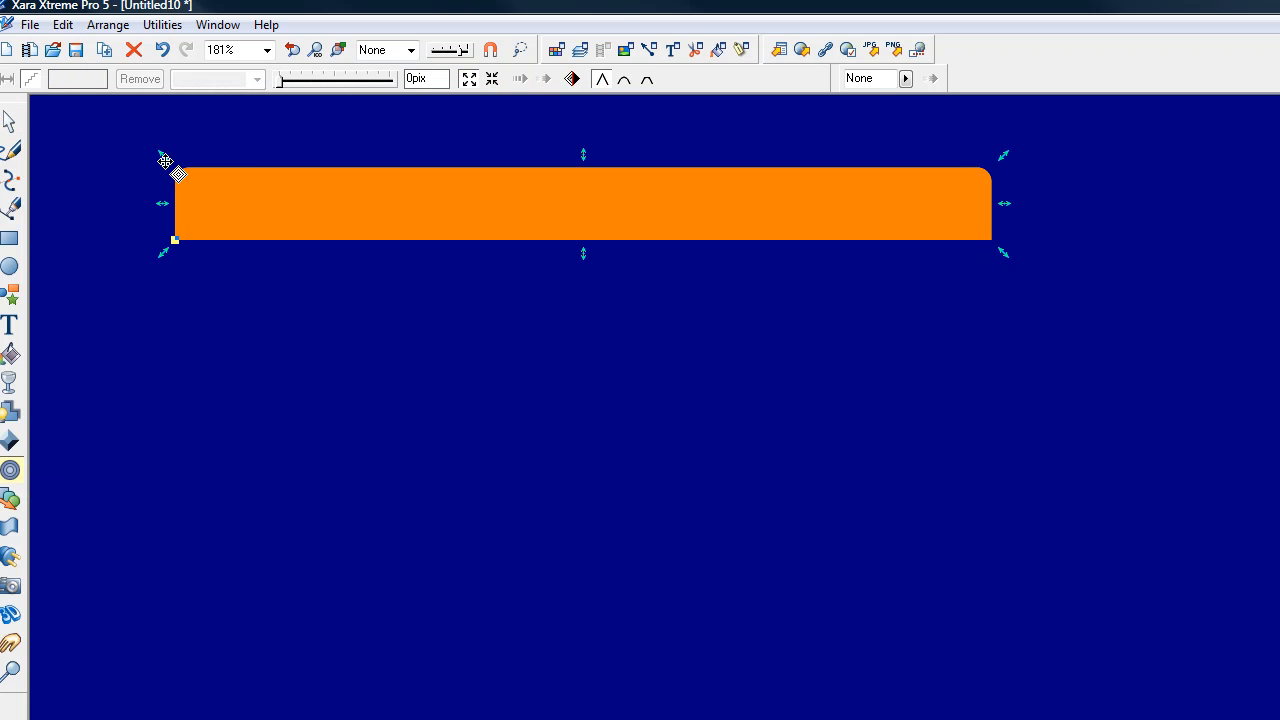
drag(166, 159, 164, 161)
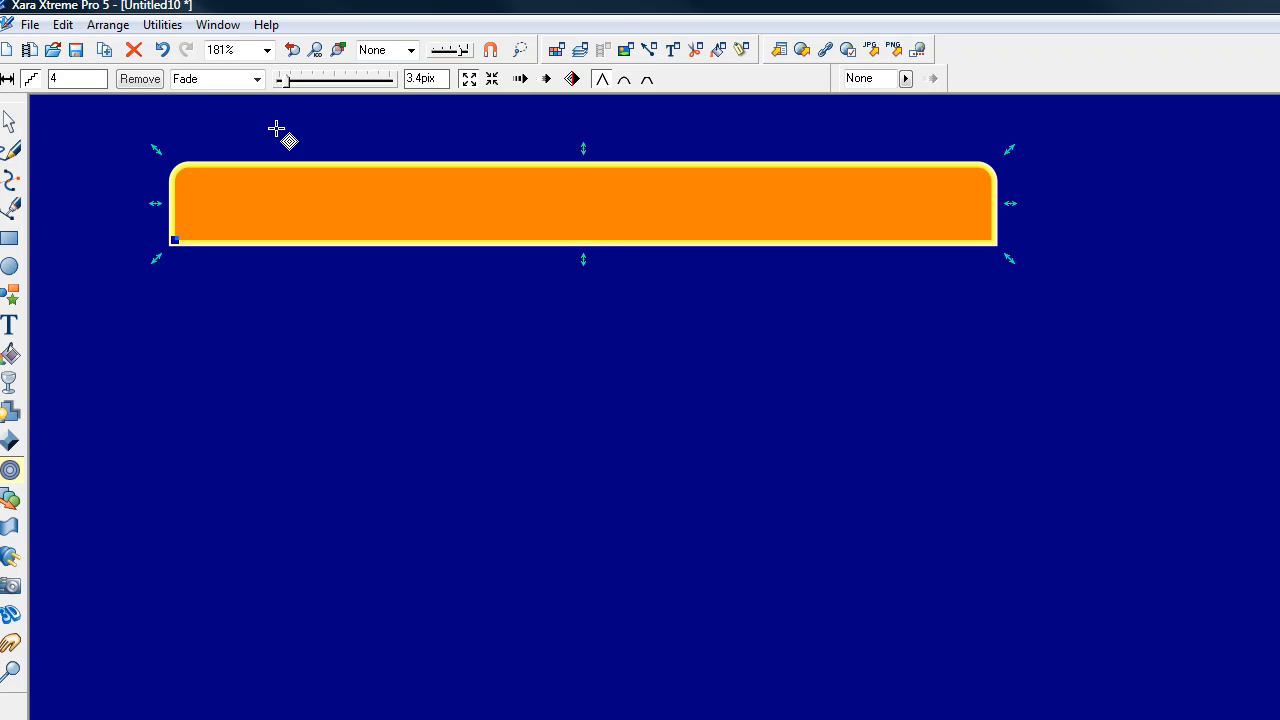
double_click(437, 78)
text(2)
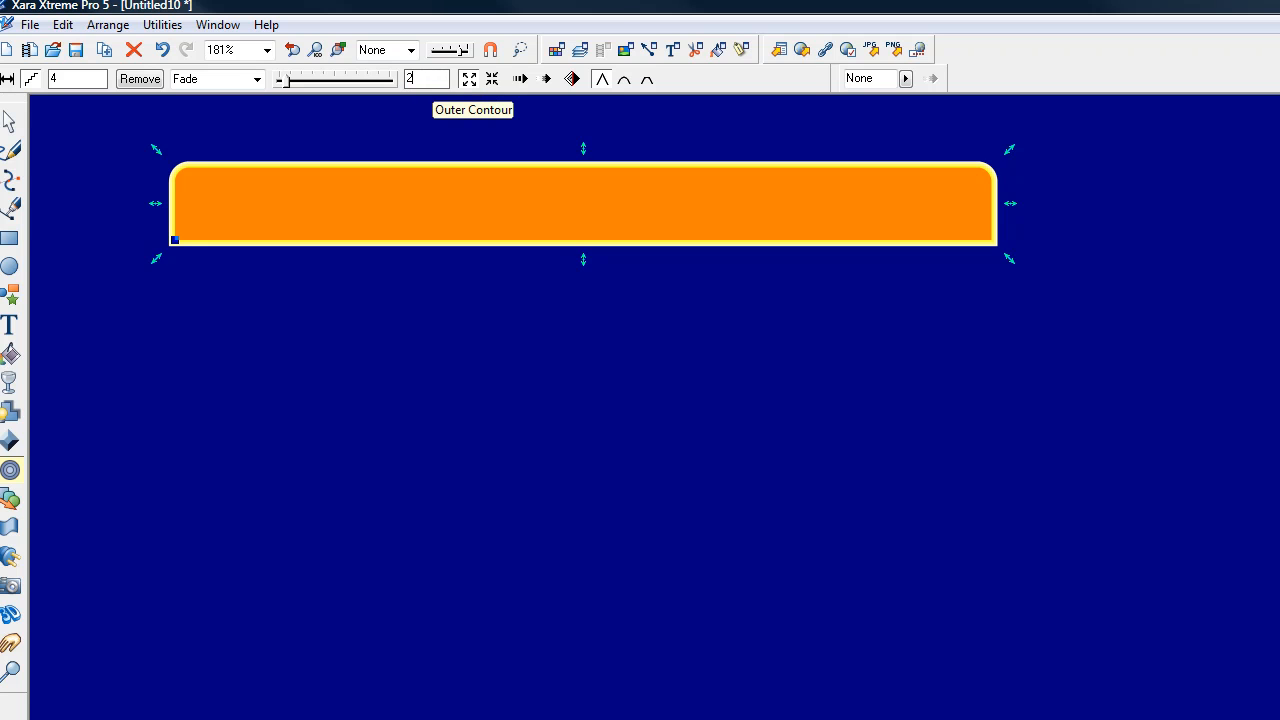
key(Return)
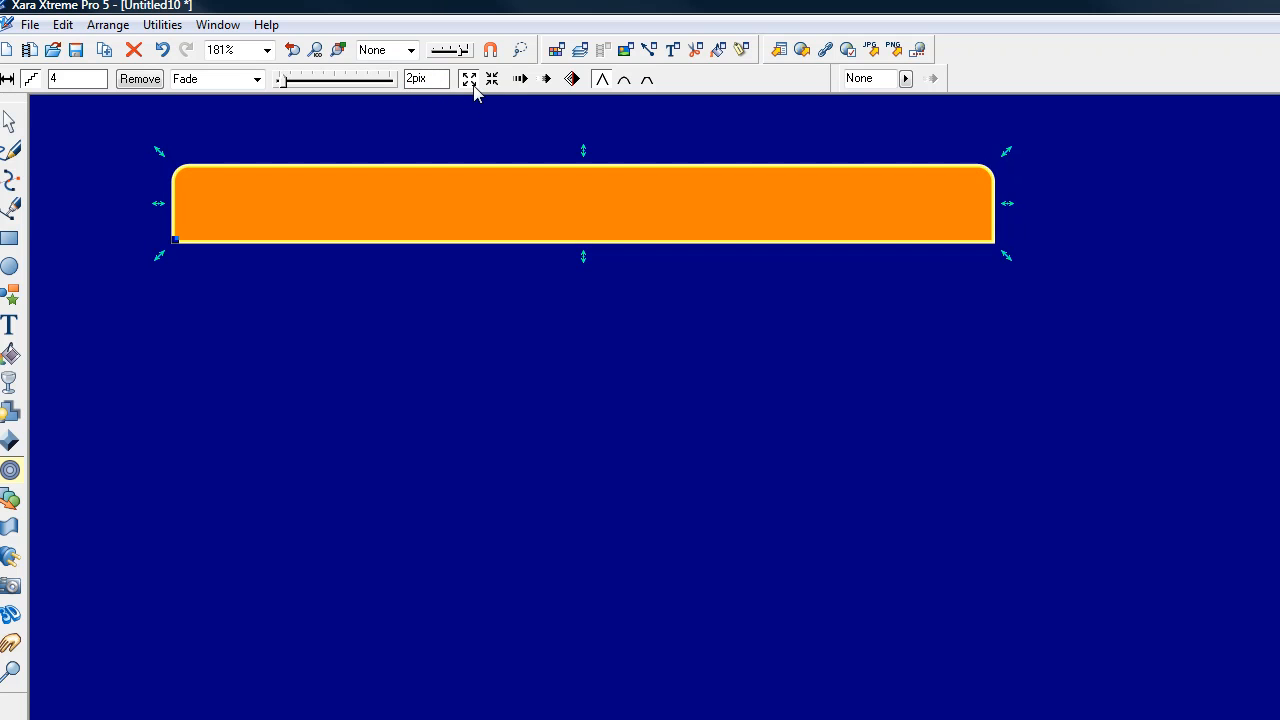
click(573, 80)
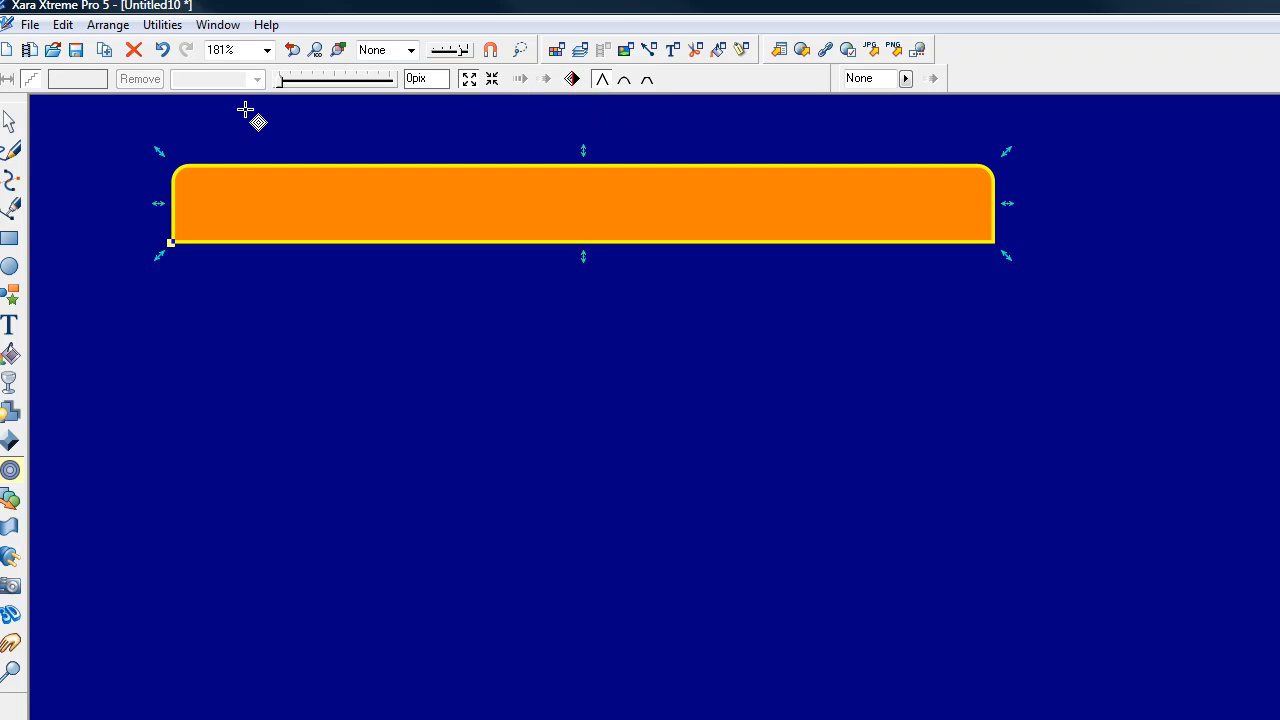
- Try moving the yellow contour shape away from the bar and recolouring it dark grey, reverting both changes
click(8, 124)
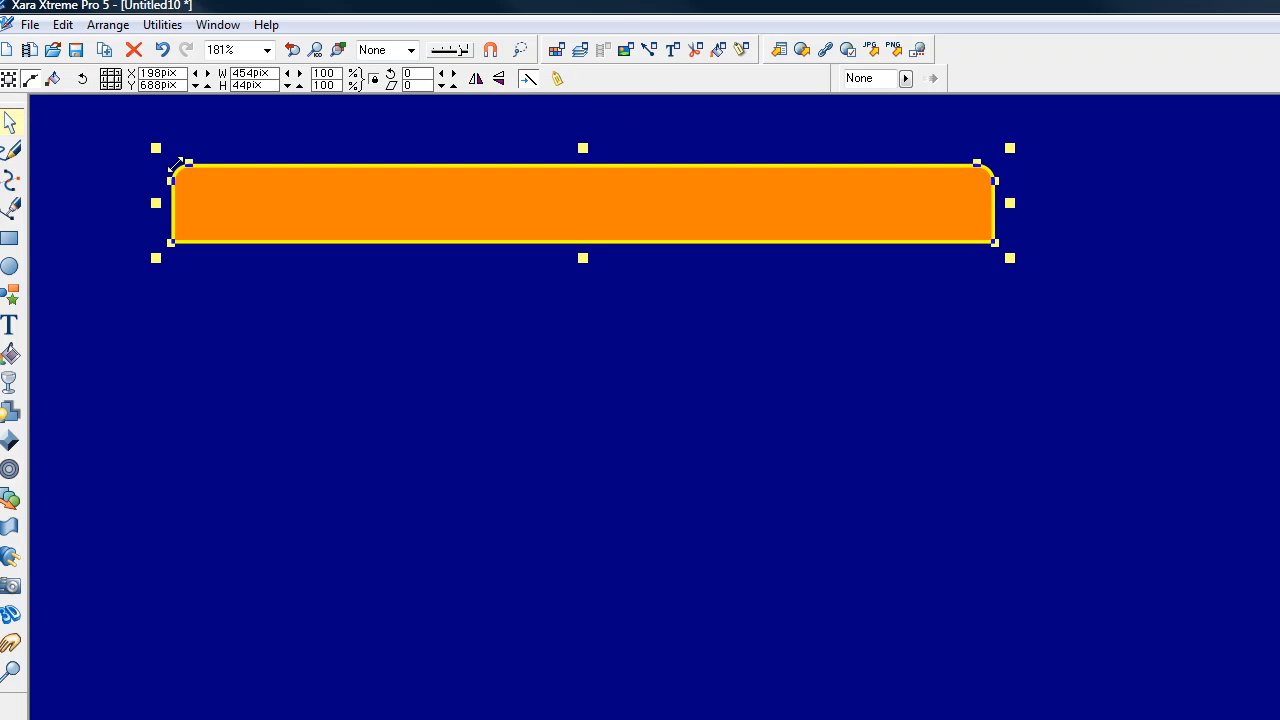
drag(180, 178, 302, 344)
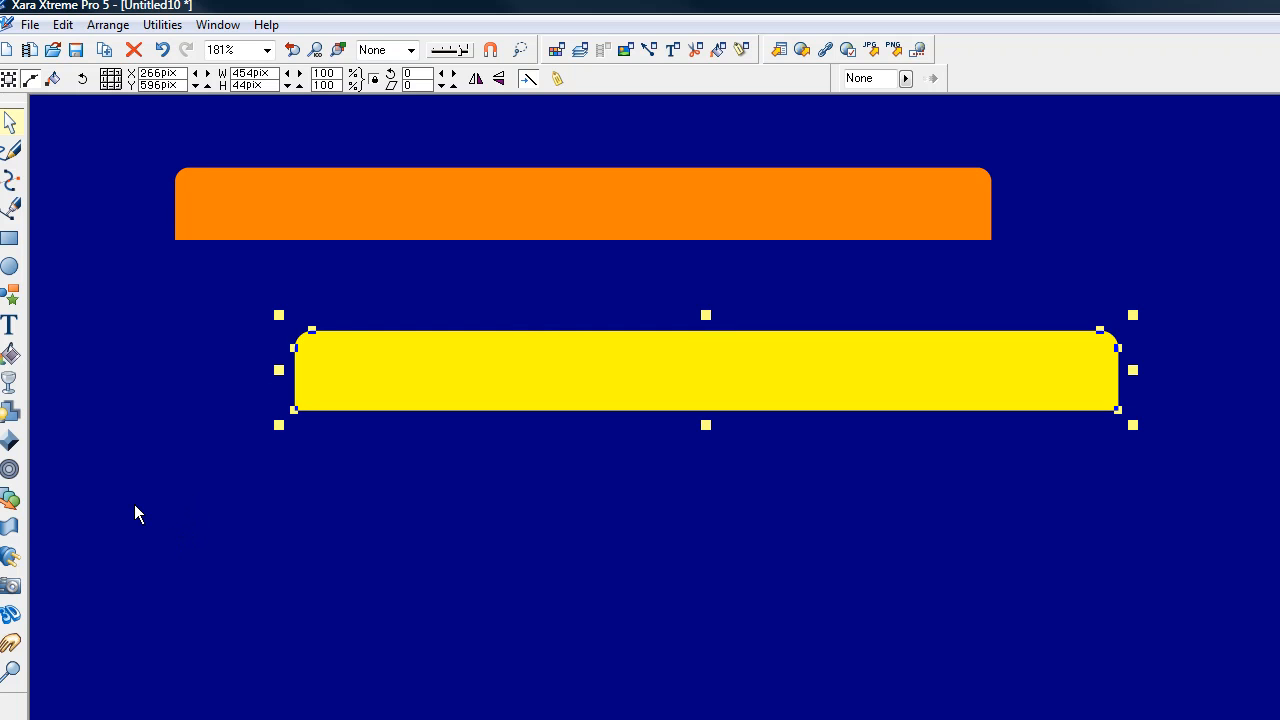
key(ctrl)
click(165, 52)
click(337, 147)
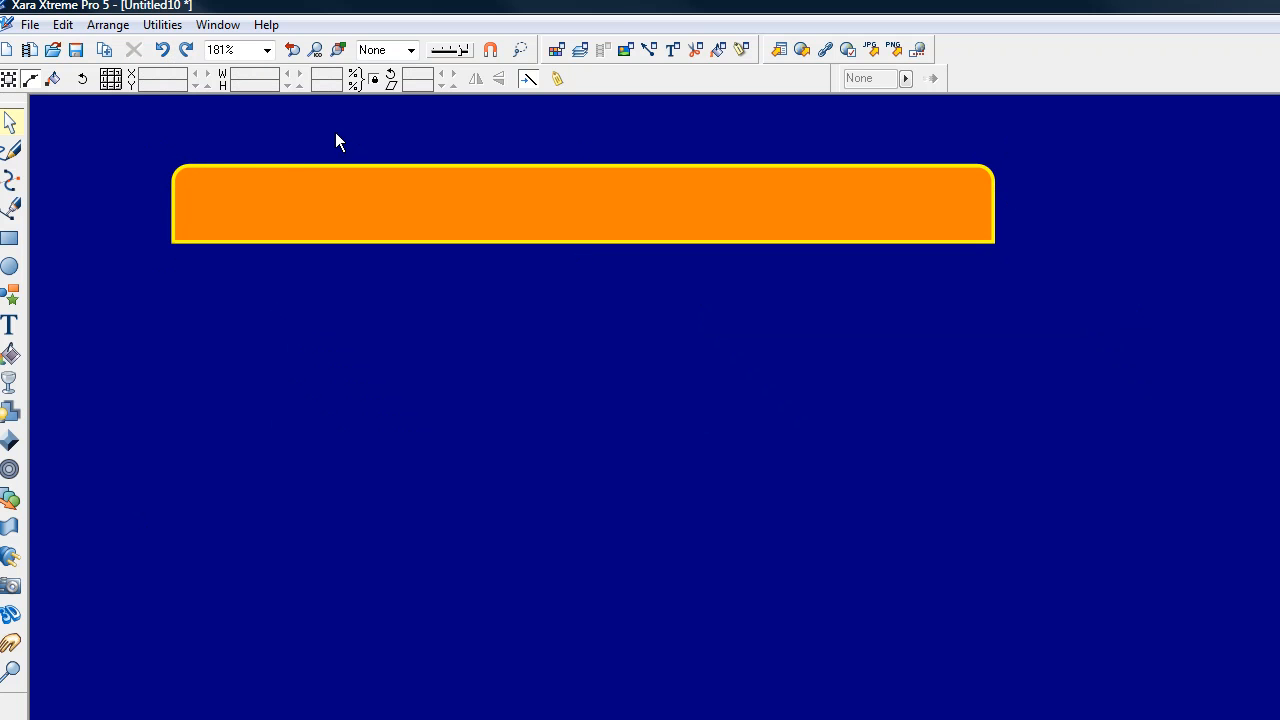
click(257, 168)
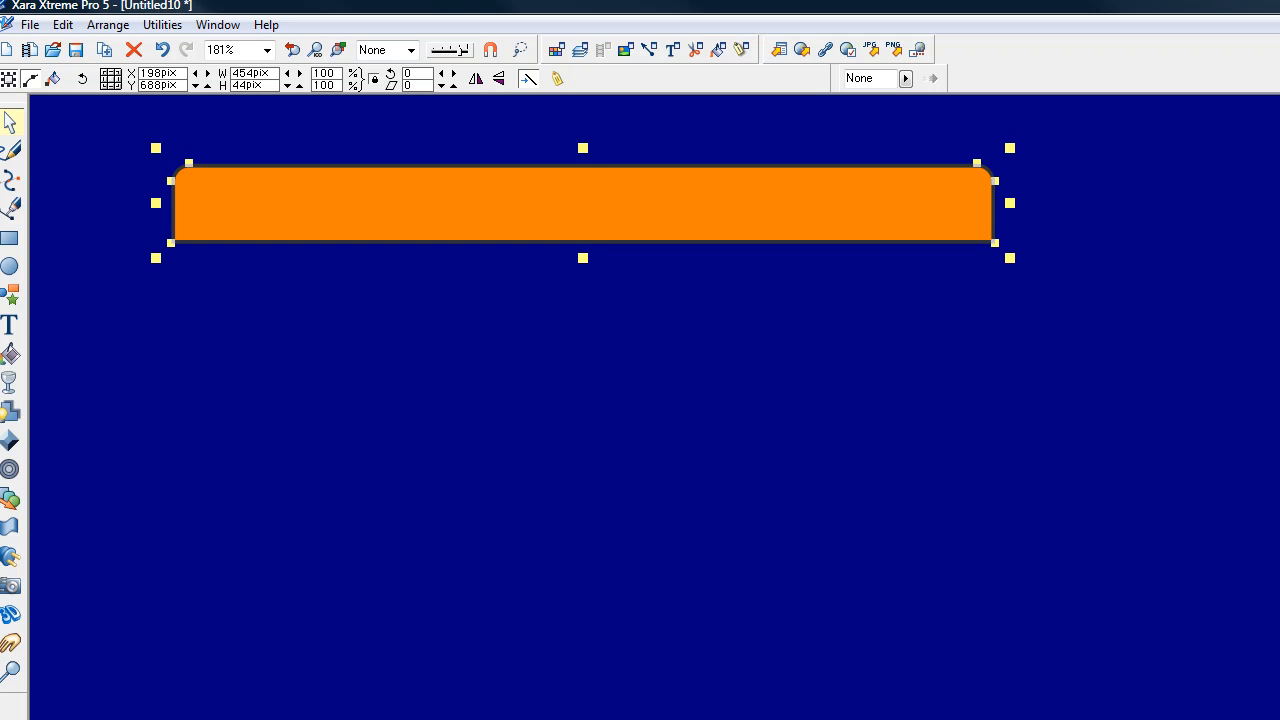
click(259, 362)
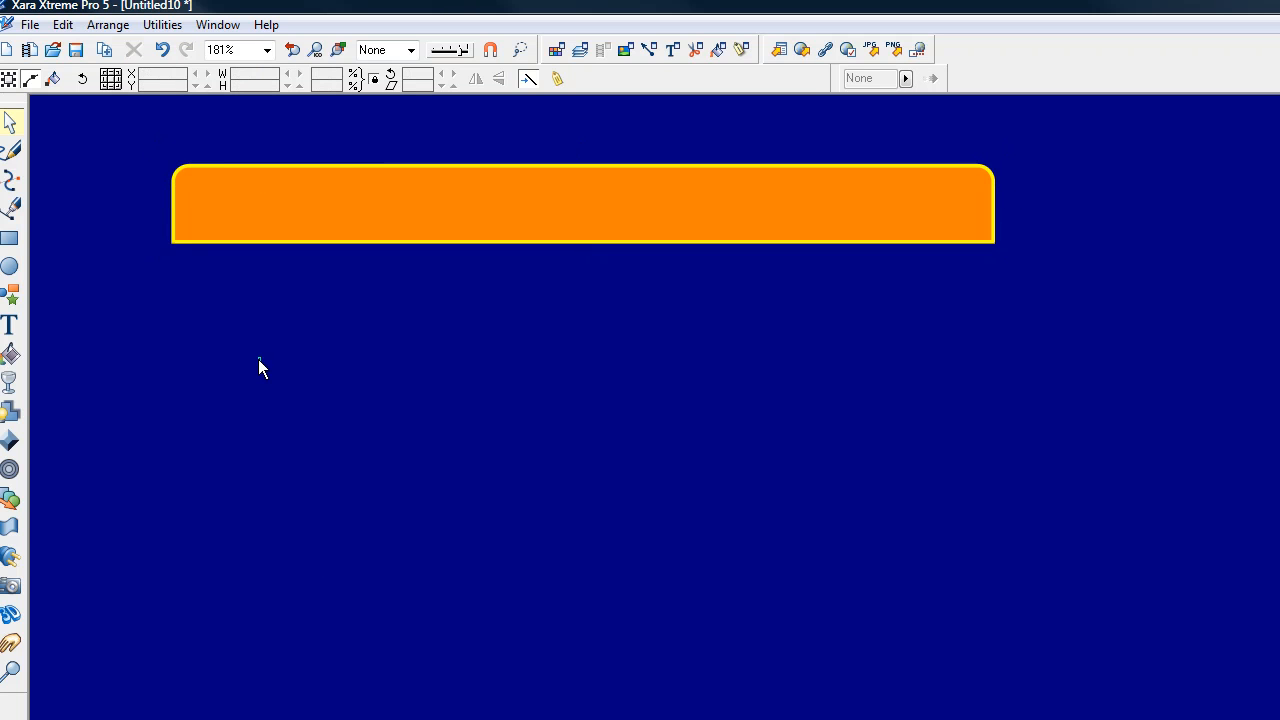
- Move the yellow outline shape's two bottom corner points up to align with the bottom edge of the orange bar
click(187, 167)
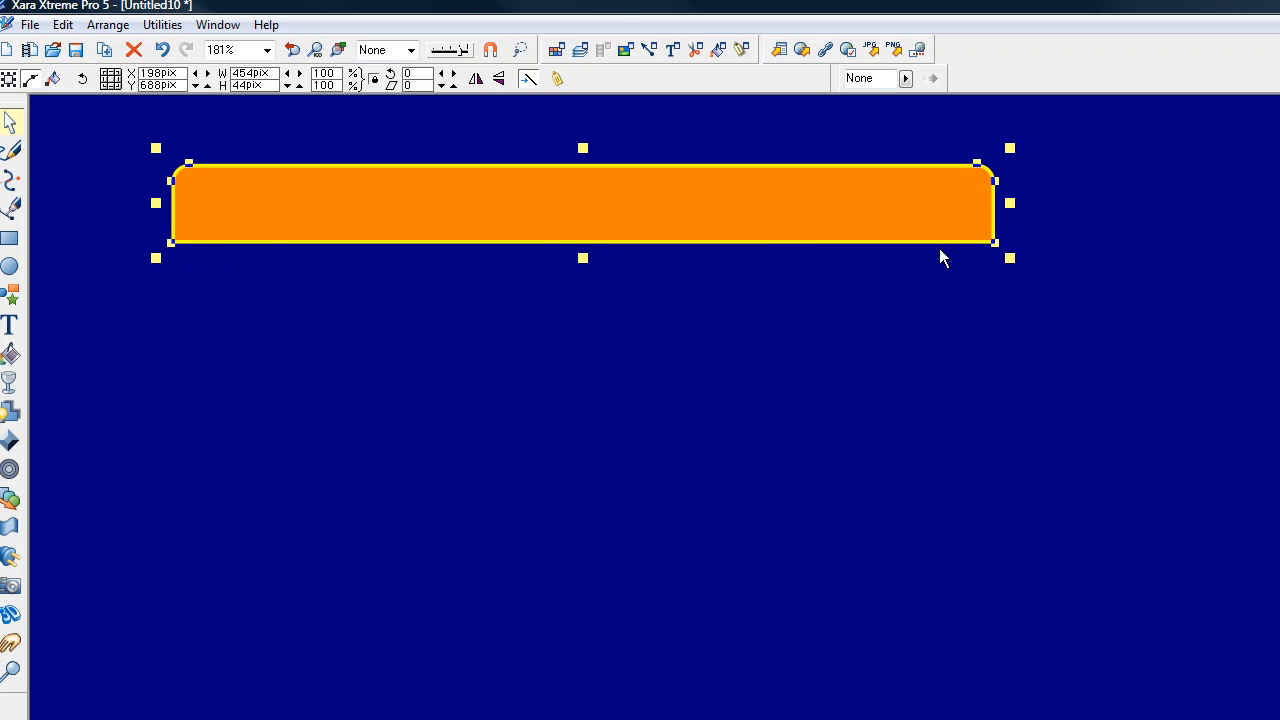
click(11, 184)
drag(107, 222, 1123, 340)
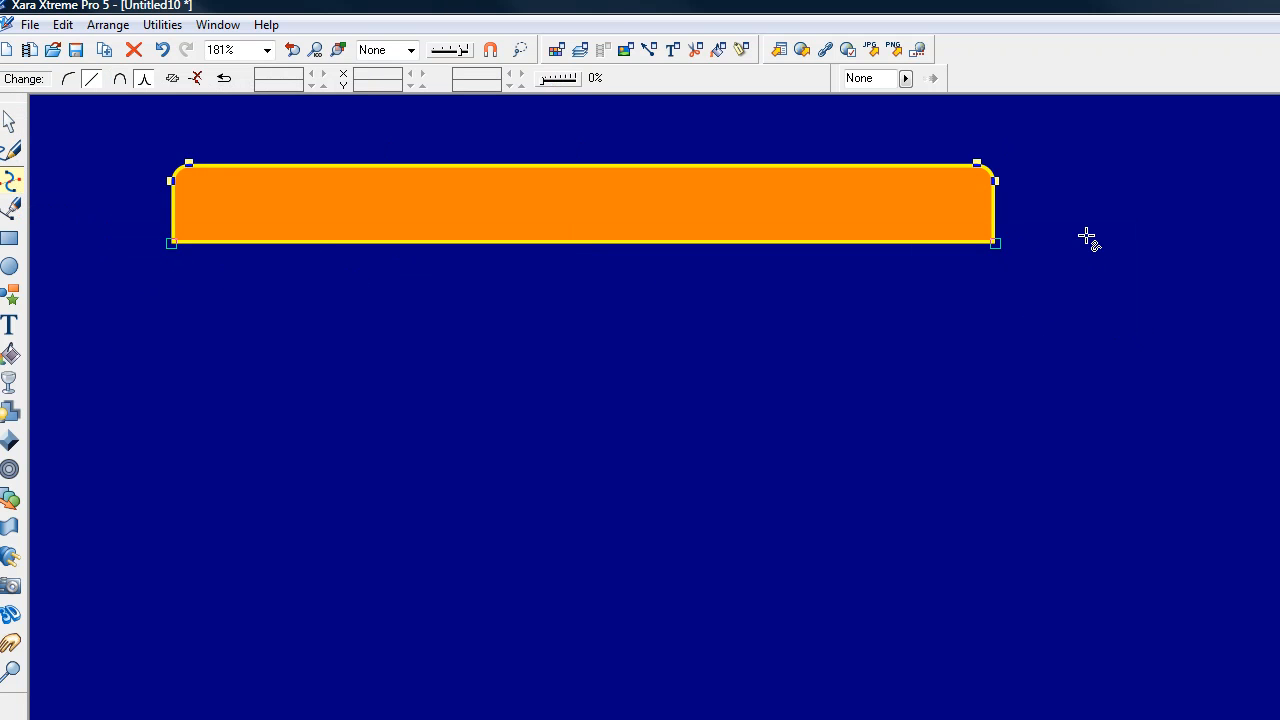
key(Up)
key(Up)
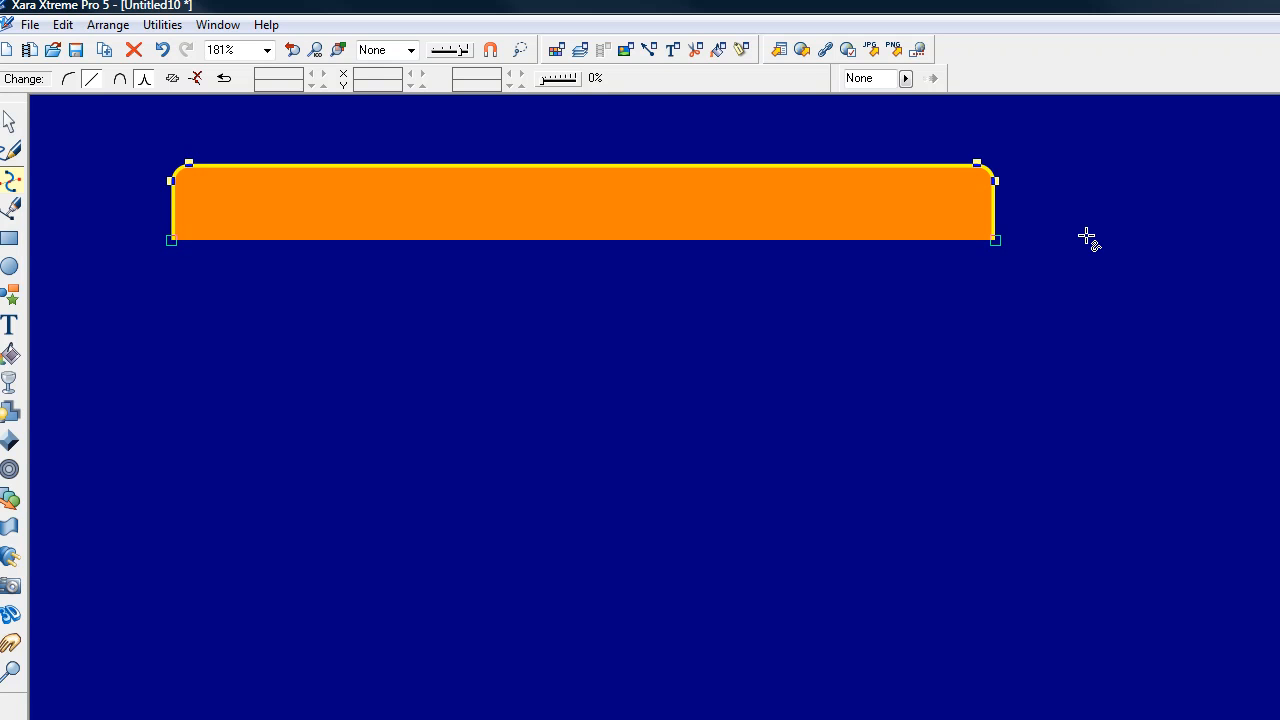
click(10, 121)
click(87, 135)
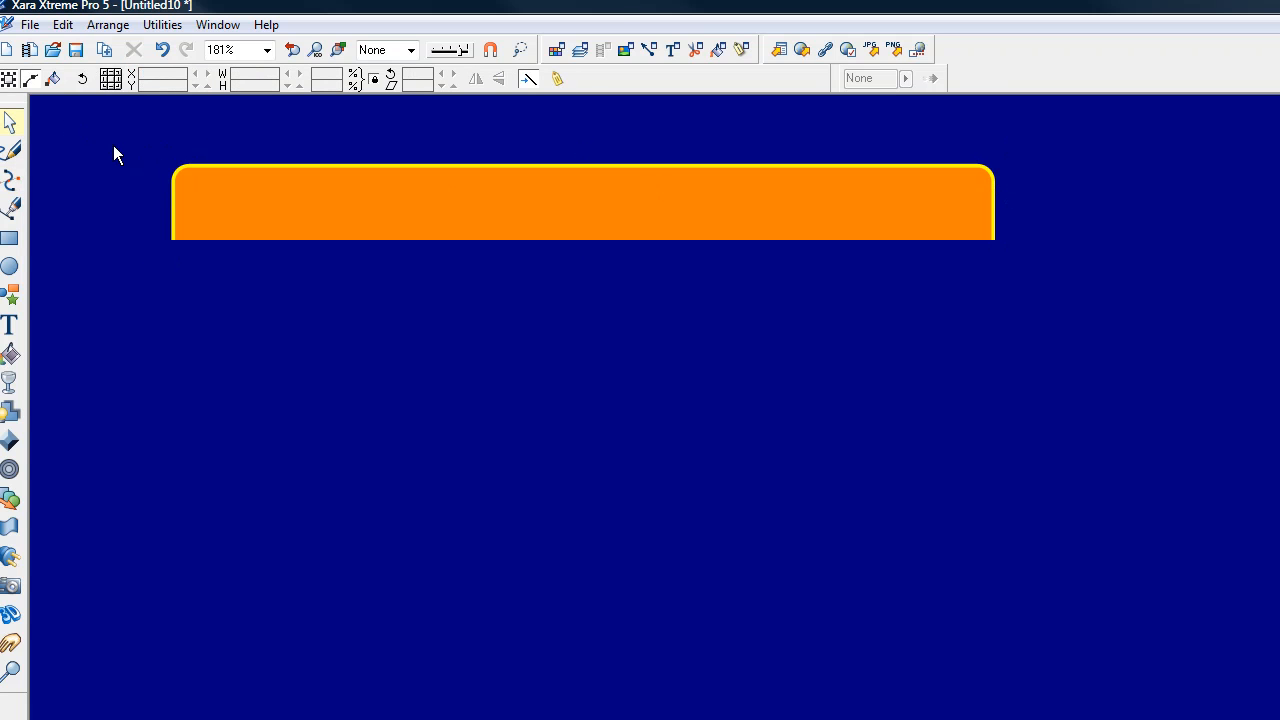
- Shorten the orange bar and its yellow outline together by moving both shapes' left-end points to the right
drag(131, 144, 370, 131)
drag(155, 150, 1128, 280)
click(11, 181)
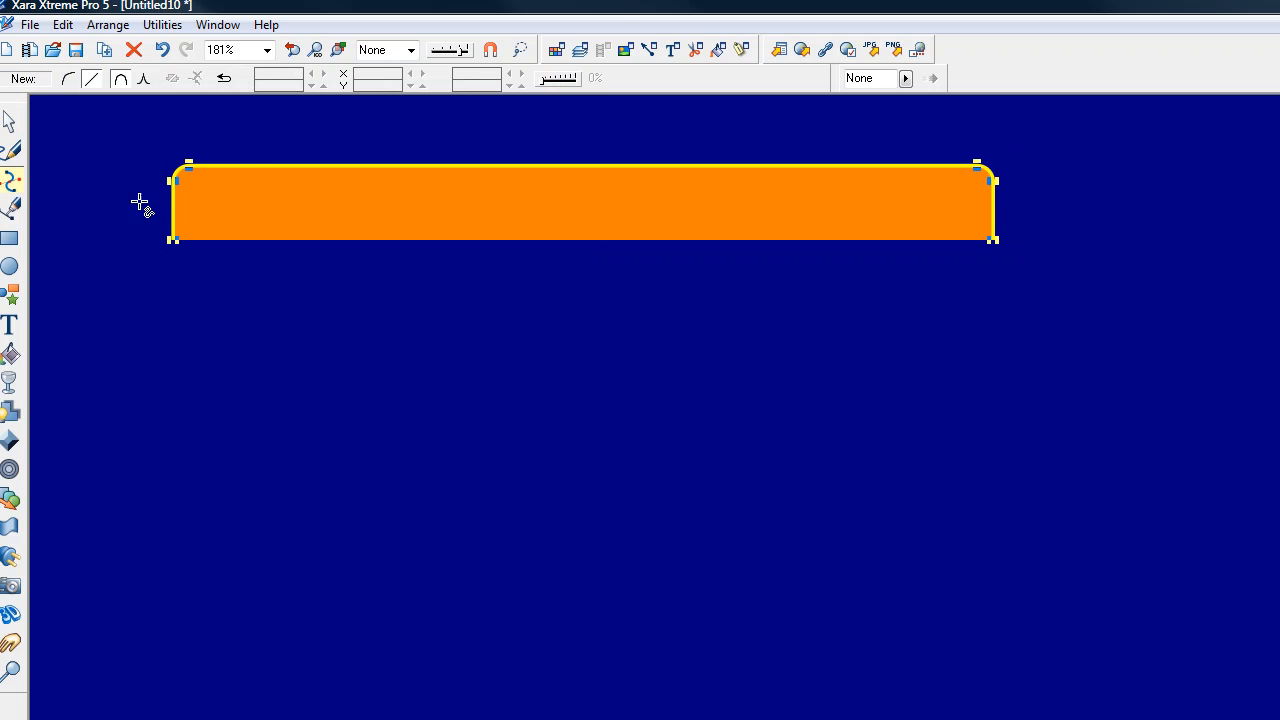
drag(137, 148, 257, 271)
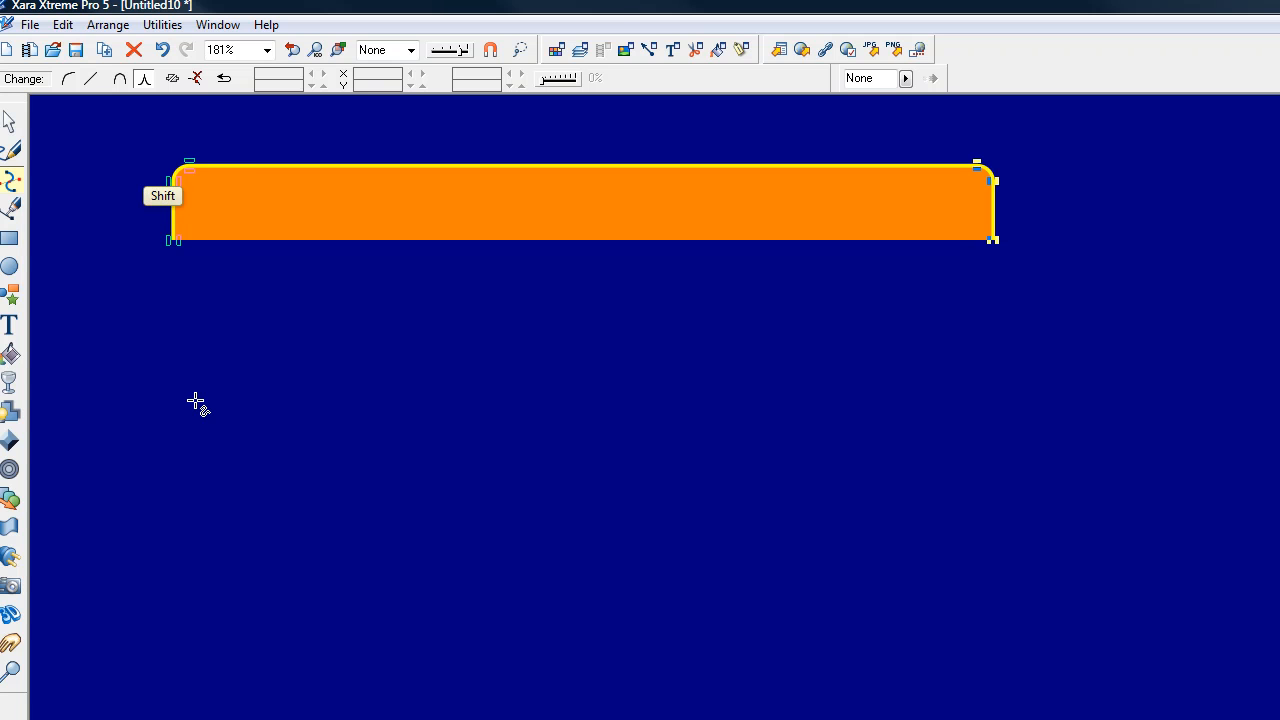
key(shift+Right)
key(shift+Right)
key(shift+Right)
key(shift+Right)
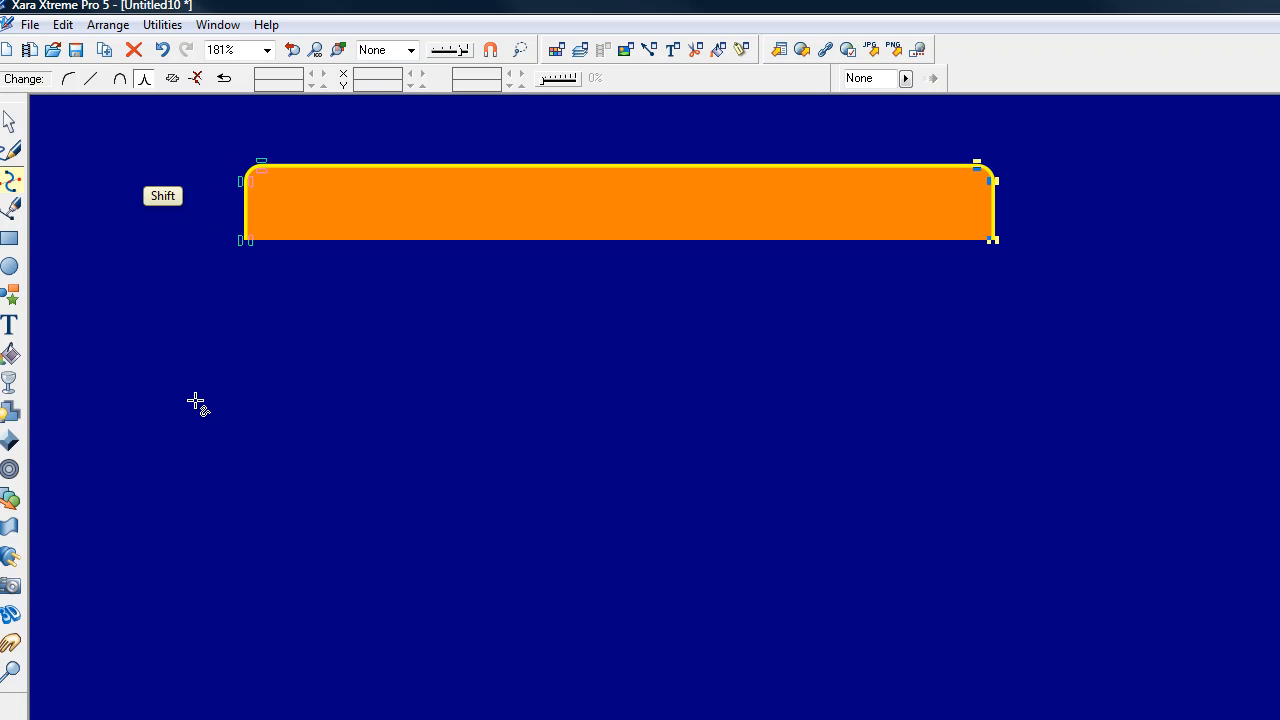
- Make the orange bar and its yellow outline taller by moving both shapes' bottom corner points down together
drag(180, 329, 1091, 212)
key(shift)
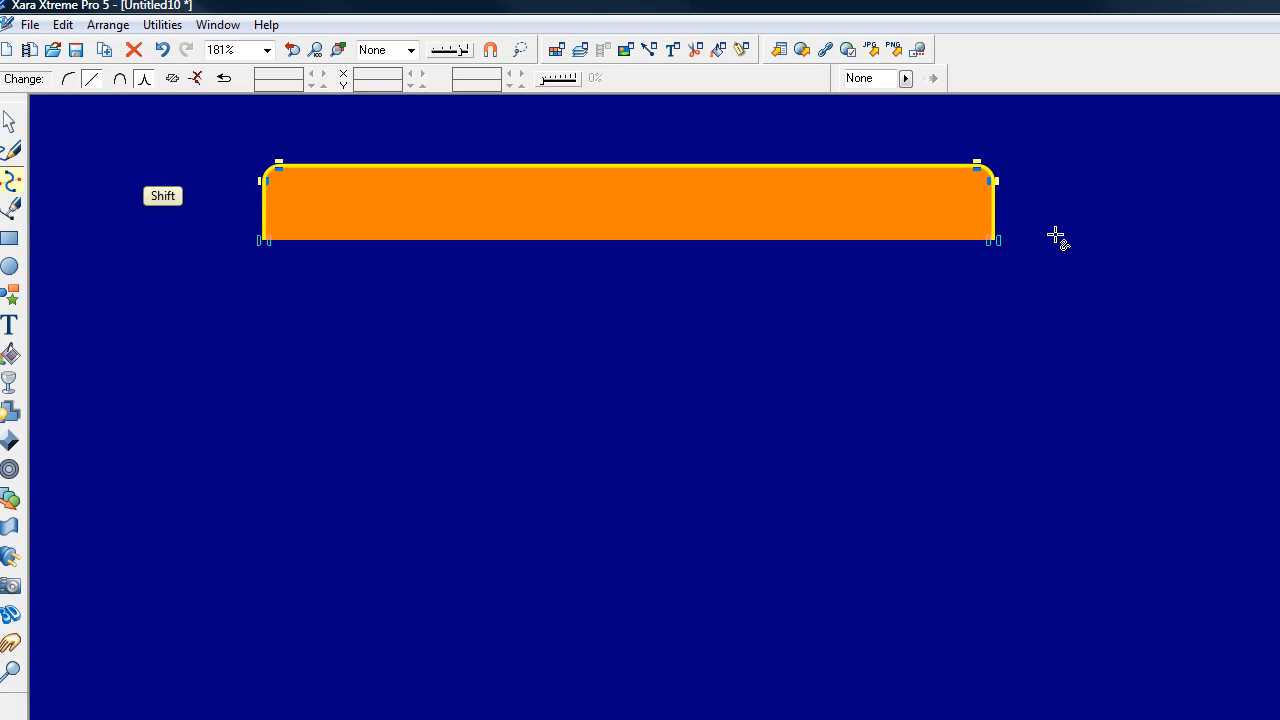
key(shift+Down)
key(shift+Down)
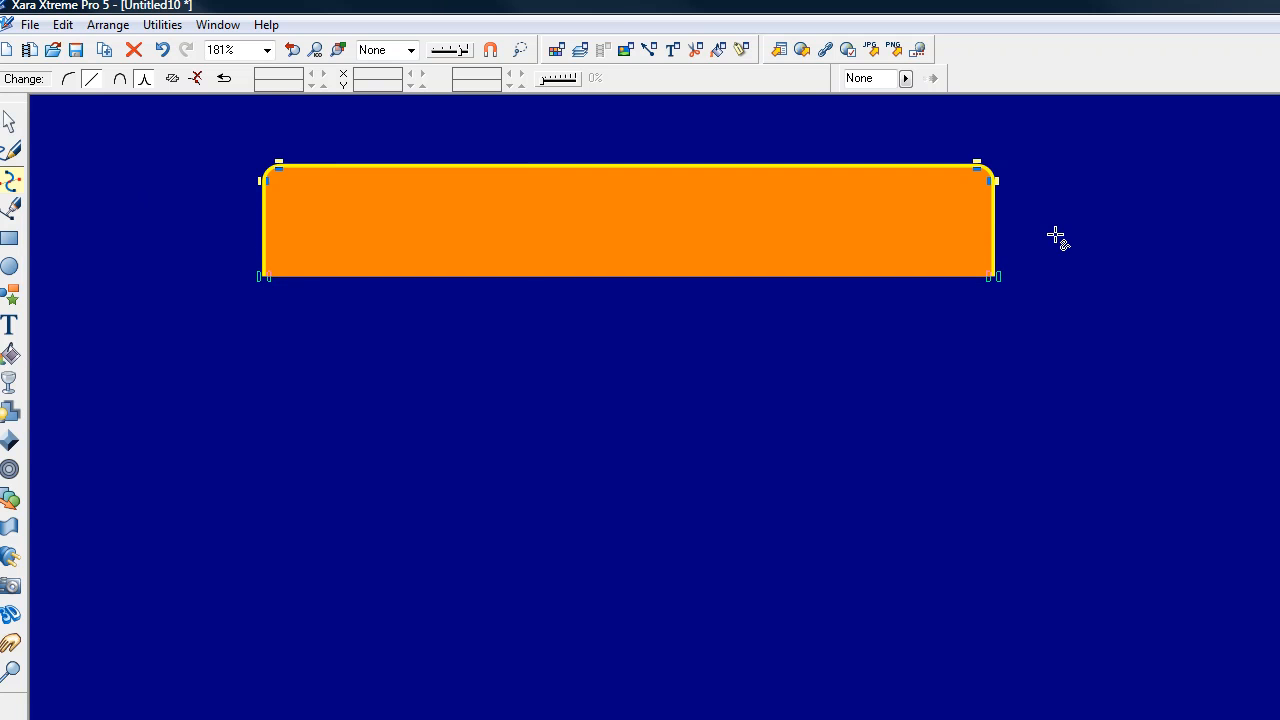